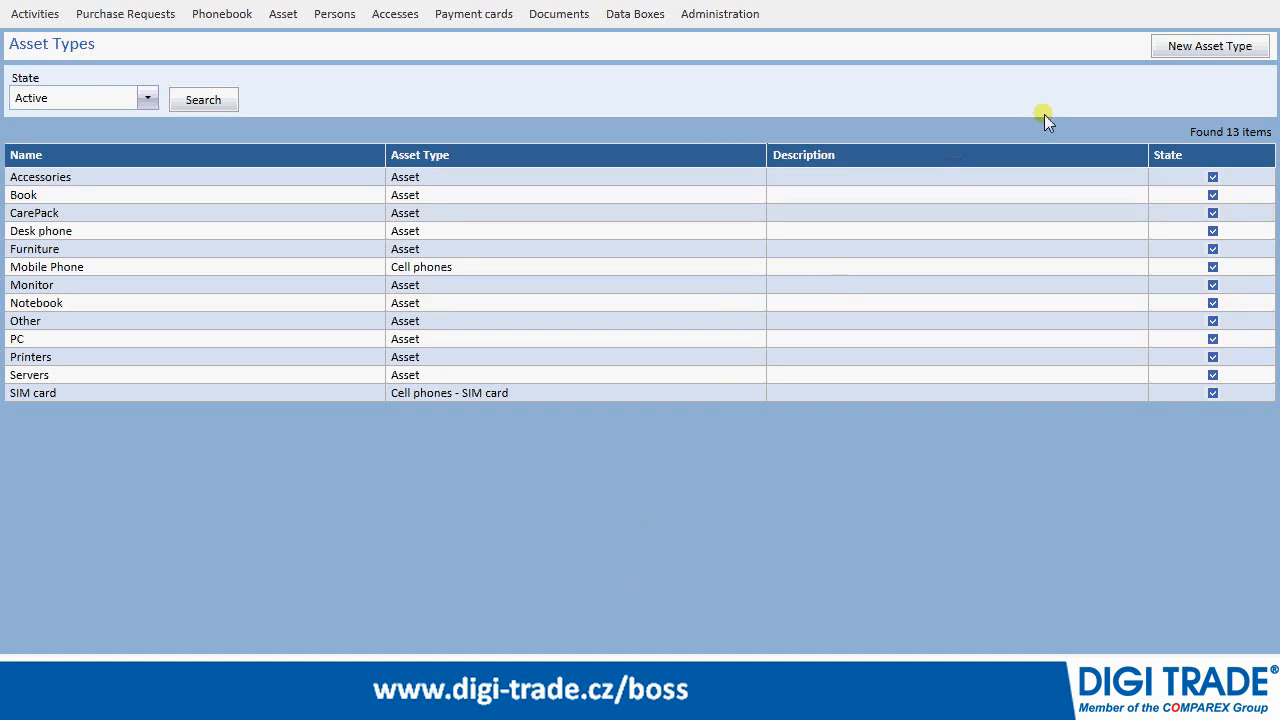
Step: Start a new asset type named Shovel and assign it to the Asset module
{"action": "left_click", "coordinate": [1209, 51]}
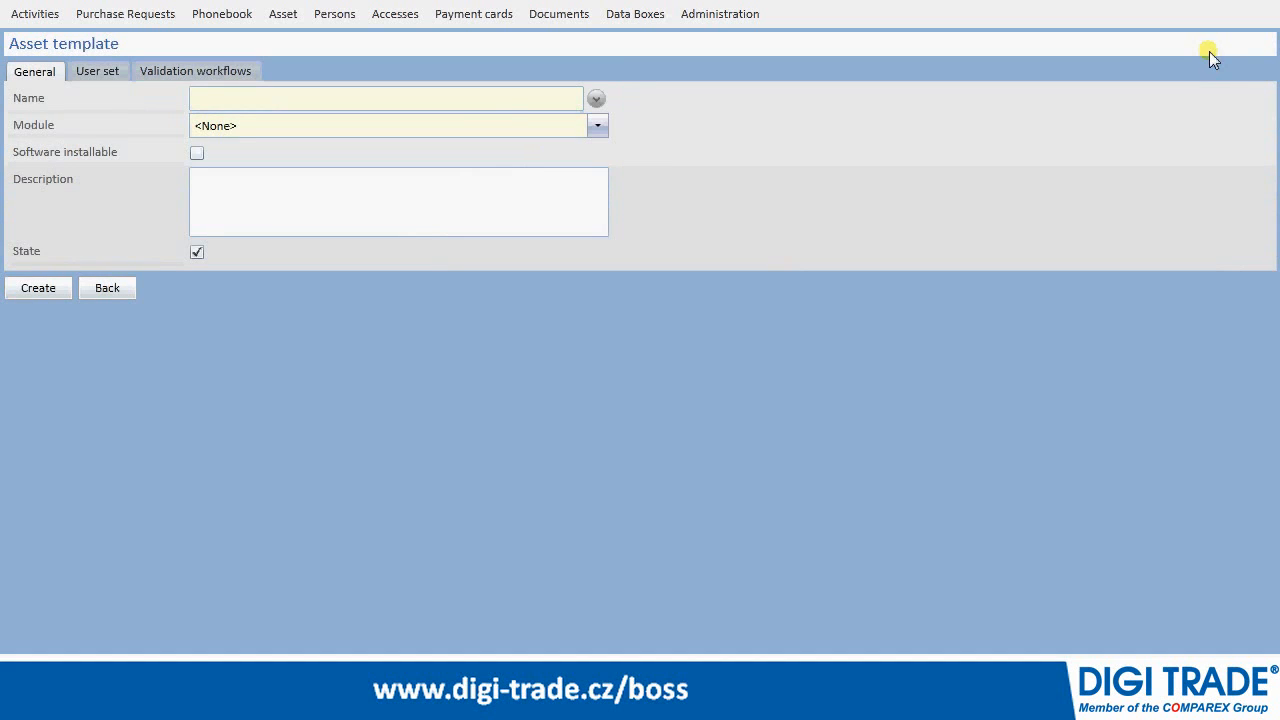
{"action": "left_click", "coordinate": [467, 100]}
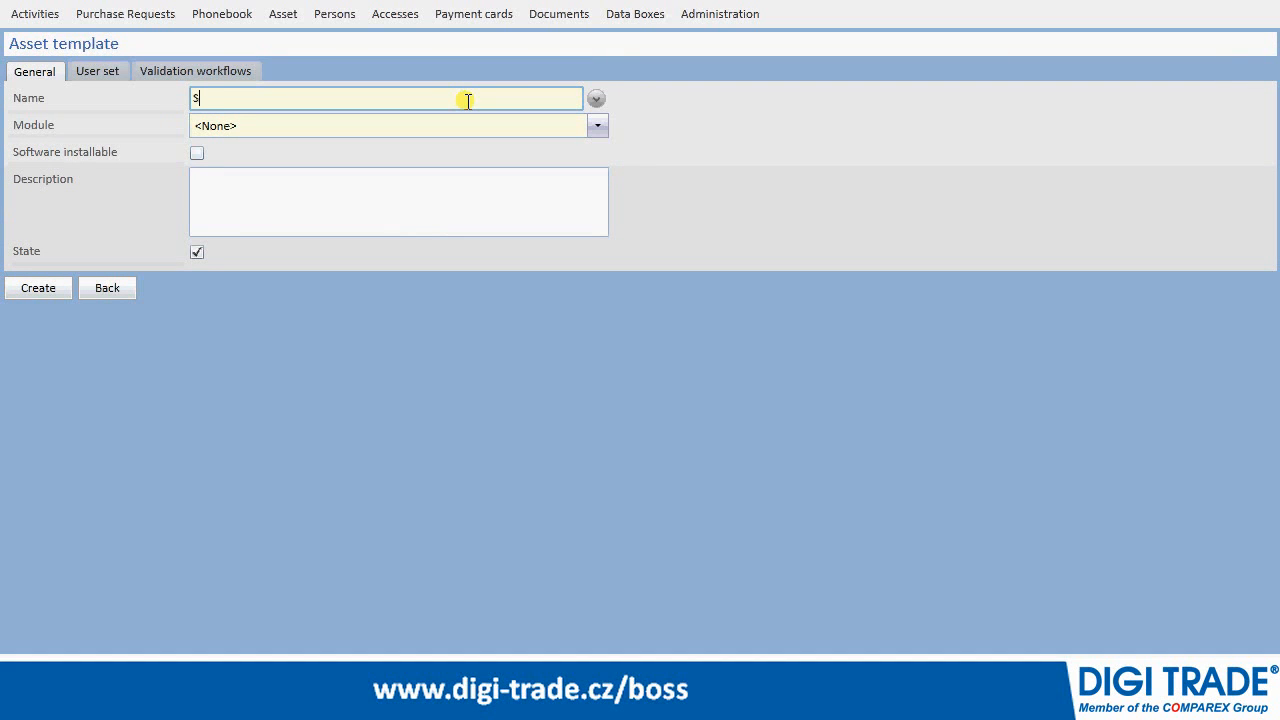
{"action": "key", "text": "Tab"}
{"action": "key", "text": "Tab"}
{"action": "type", "text": "A"}
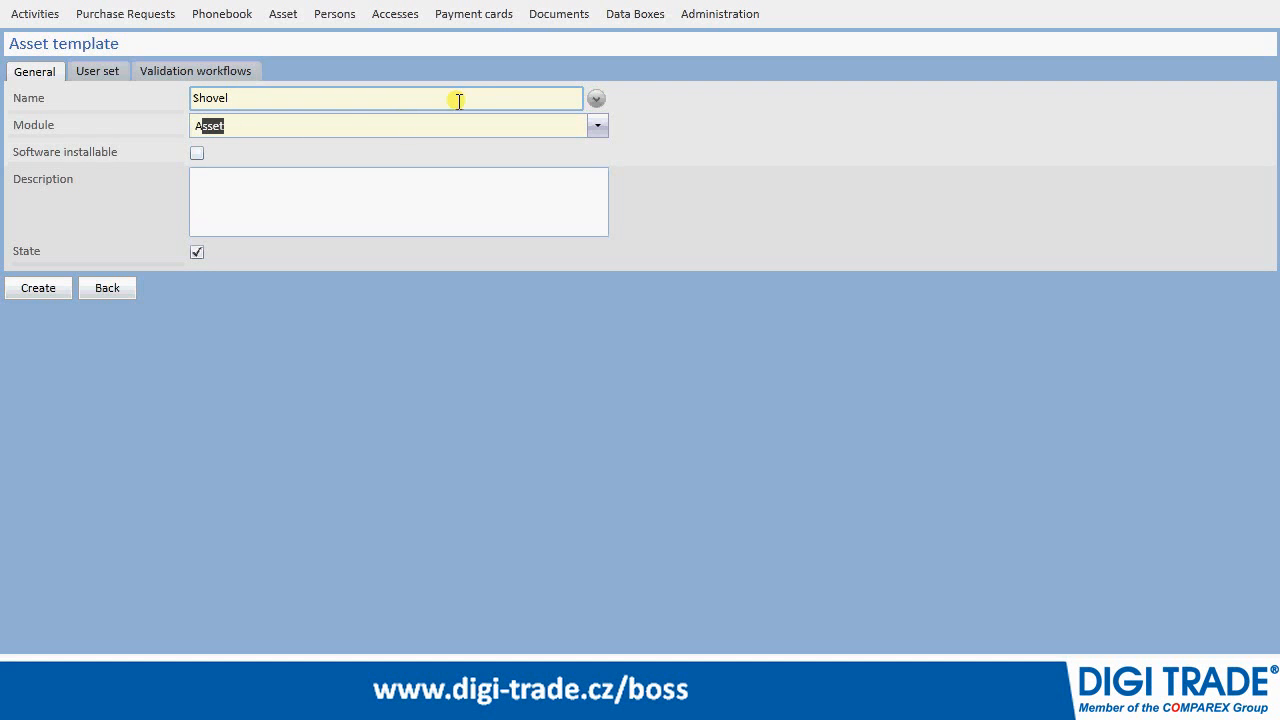
Step: Allow members of the Technical support organizational unit to manage all assets of this type
{"action": "left_click", "coordinate": [120, 75]}
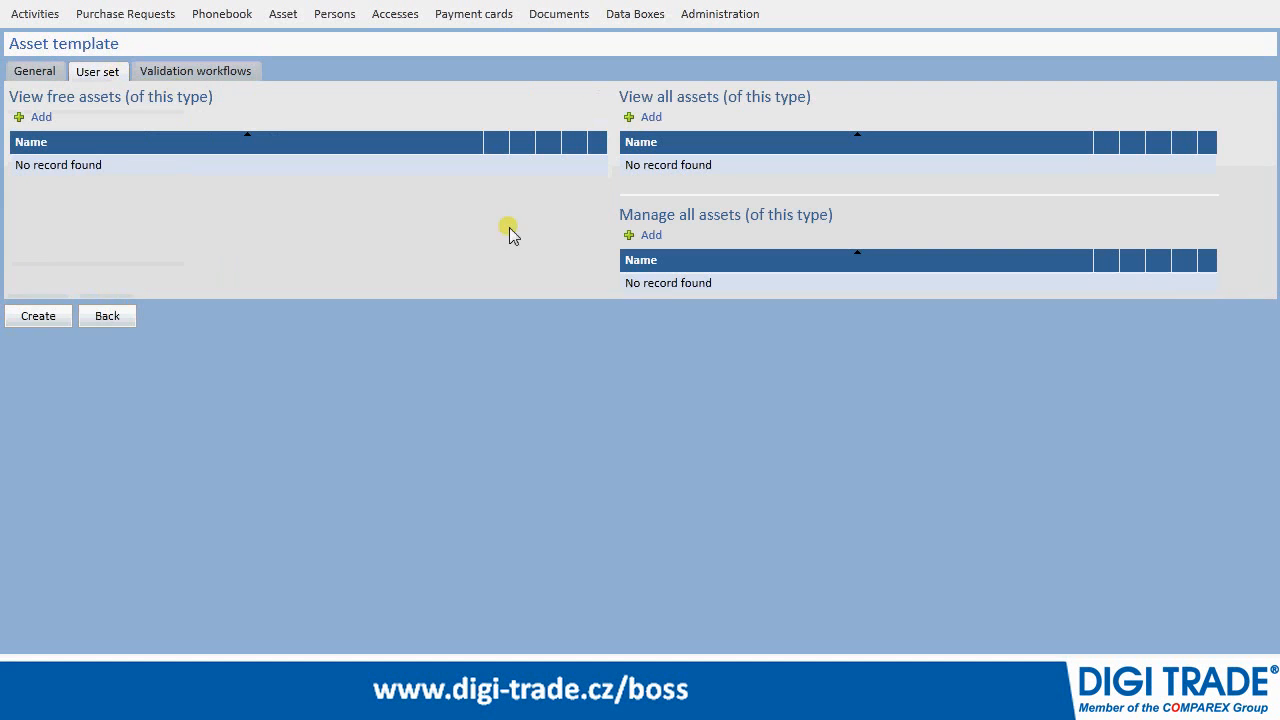
{"action": "left_click", "coordinate": [650, 235]}
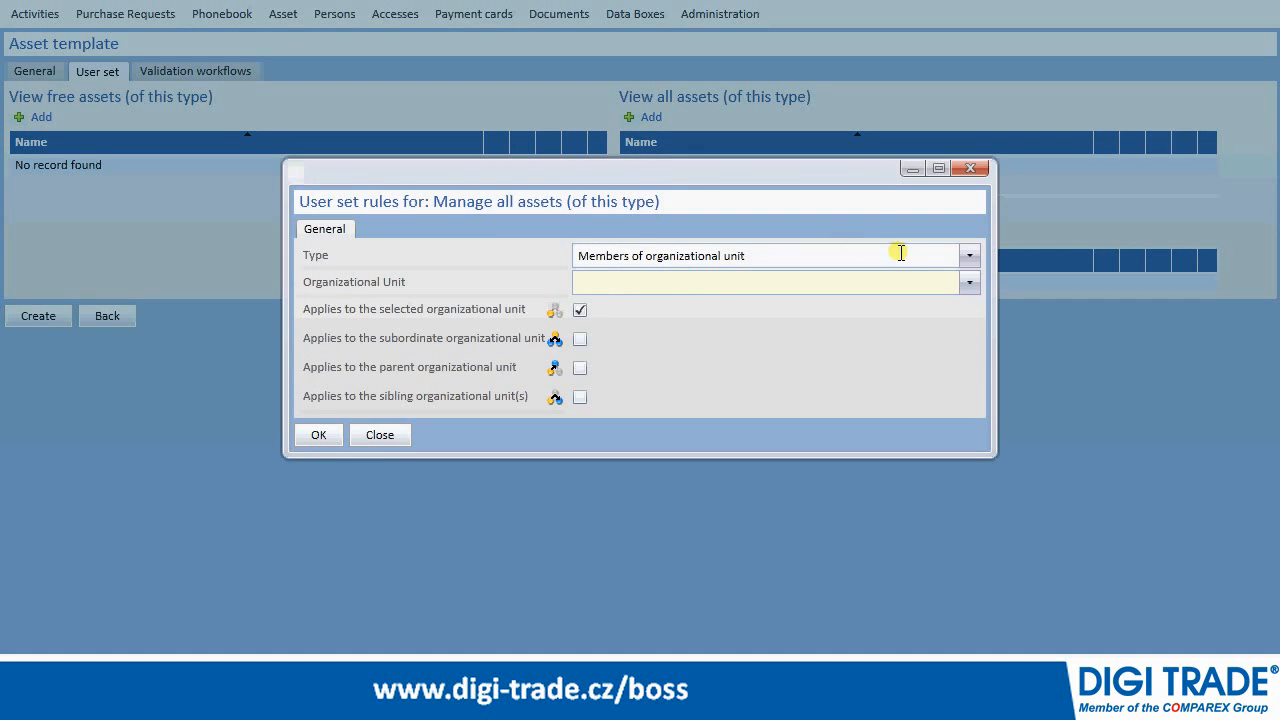
{"action": "left_click", "coordinate": [969, 283]}
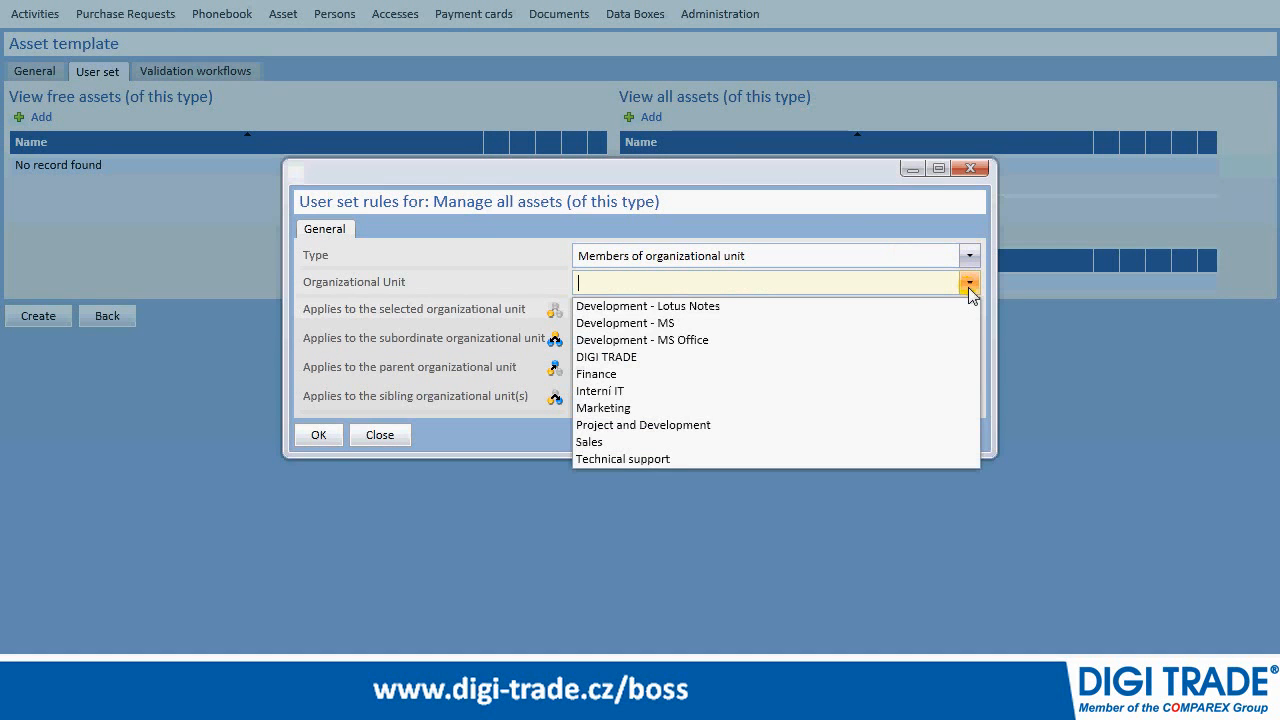
{"action": "left_click", "coordinate": [666, 458]}
{"action": "left_click", "coordinate": [316, 436]}
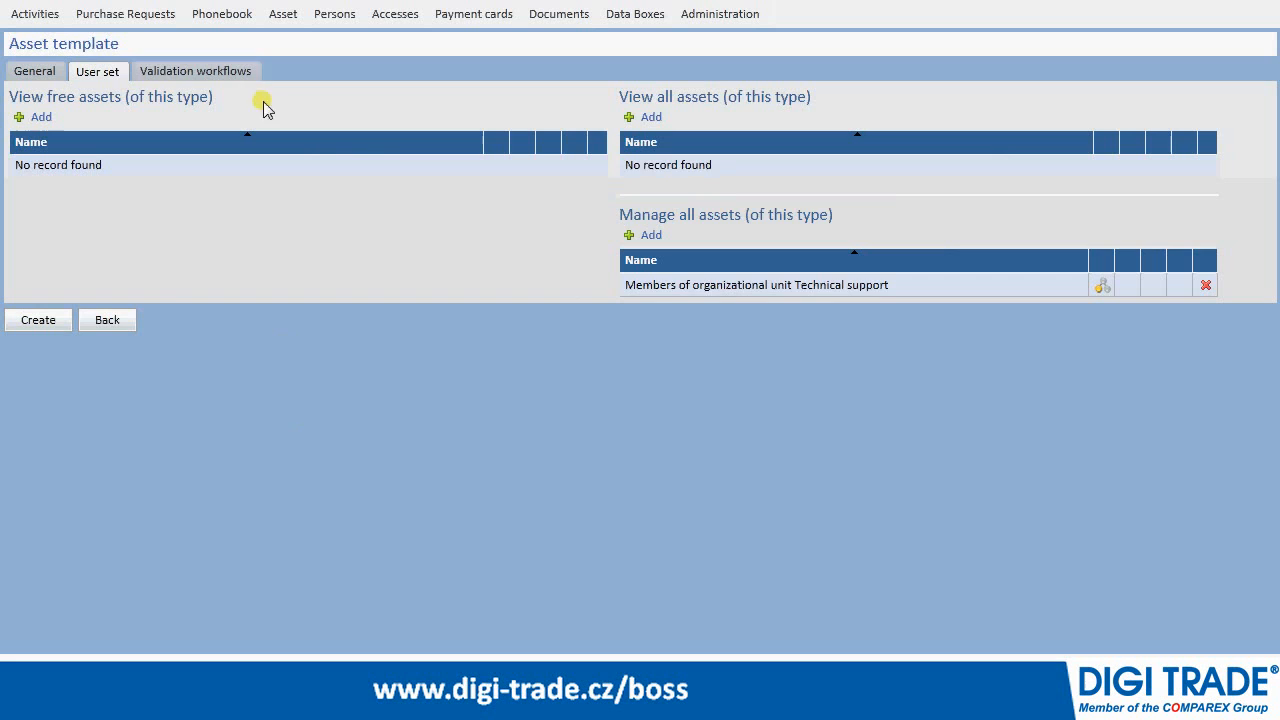
Step: Create the asset type with a 1000 CZK limit, workflow Kancelářské potřeby for purchases below it and Validation of provide of payment card for the other three cases
{"action": "left_click", "coordinate": [243, 75]}
{"action": "left_click", "coordinate": [230, 104]}
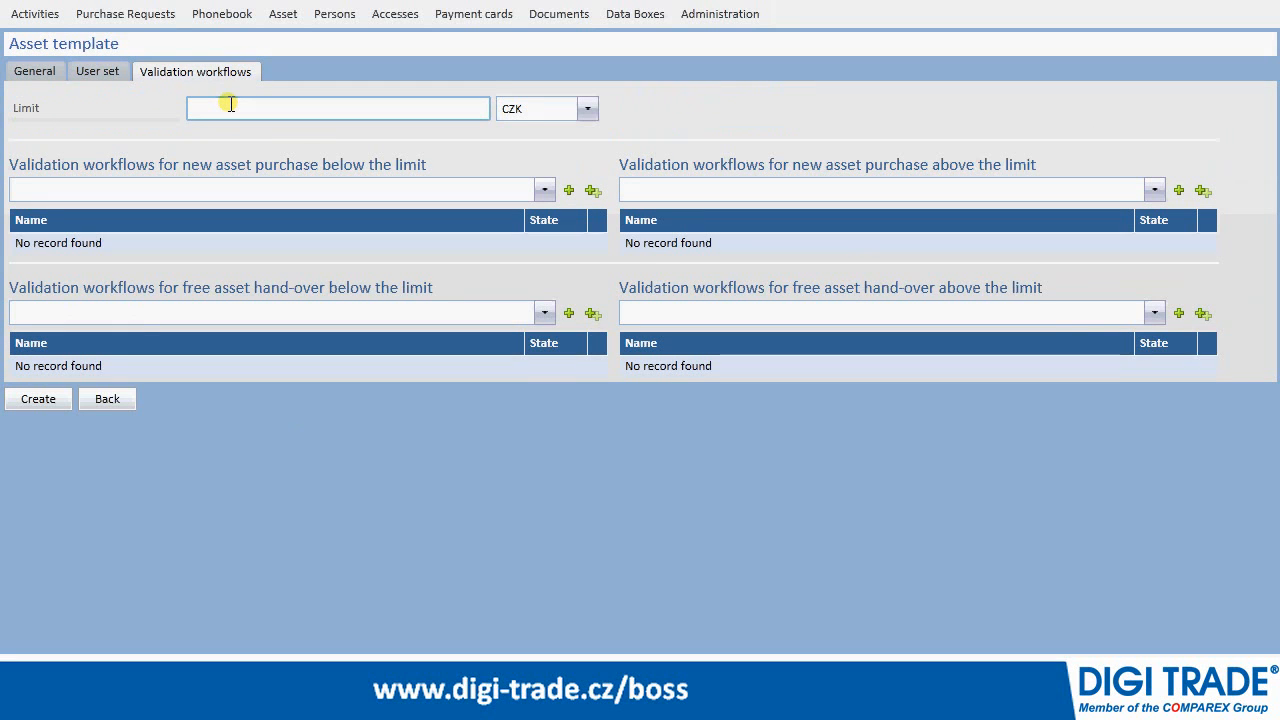
{"action": "left_click", "coordinate": [299, 187]}
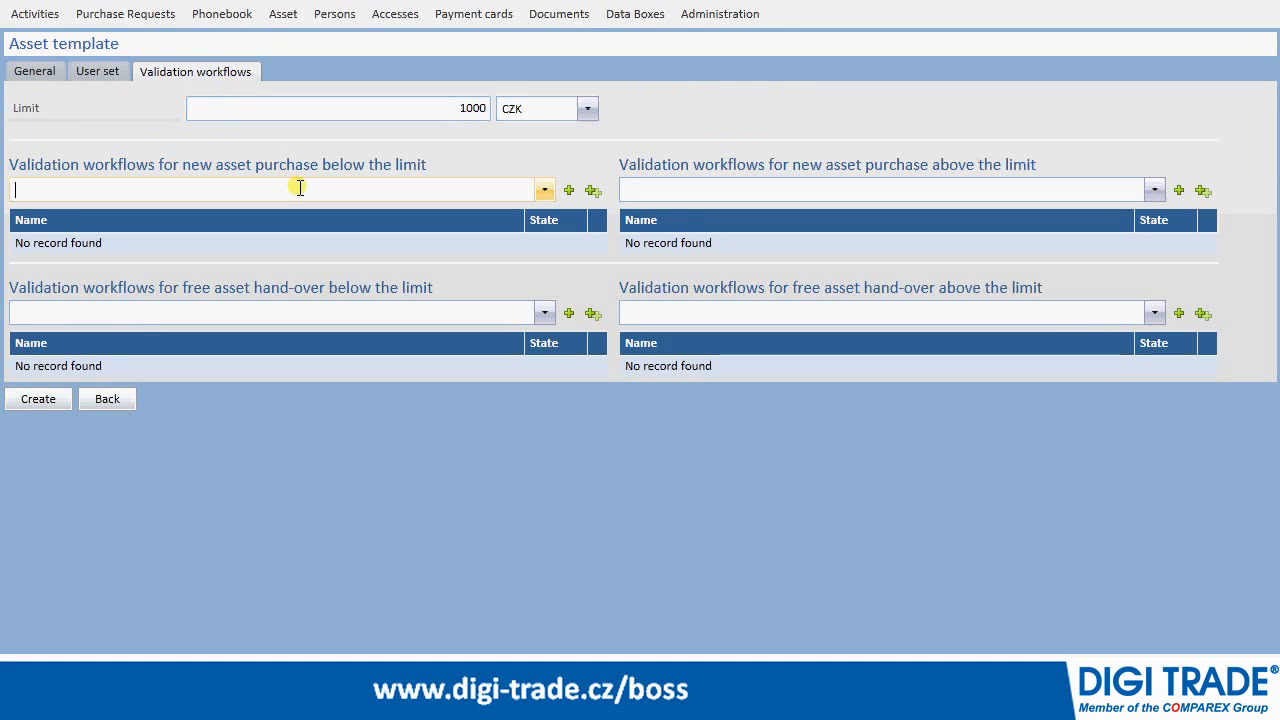
{"action": "type", "text": "Kancelářské potřeby"}
{"action": "left_click", "coordinate": [571, 191]}
{"action": "left_click", "coordinate": [644, 189]}
{"action": "left_click", "coordinate": [1155, 190]}
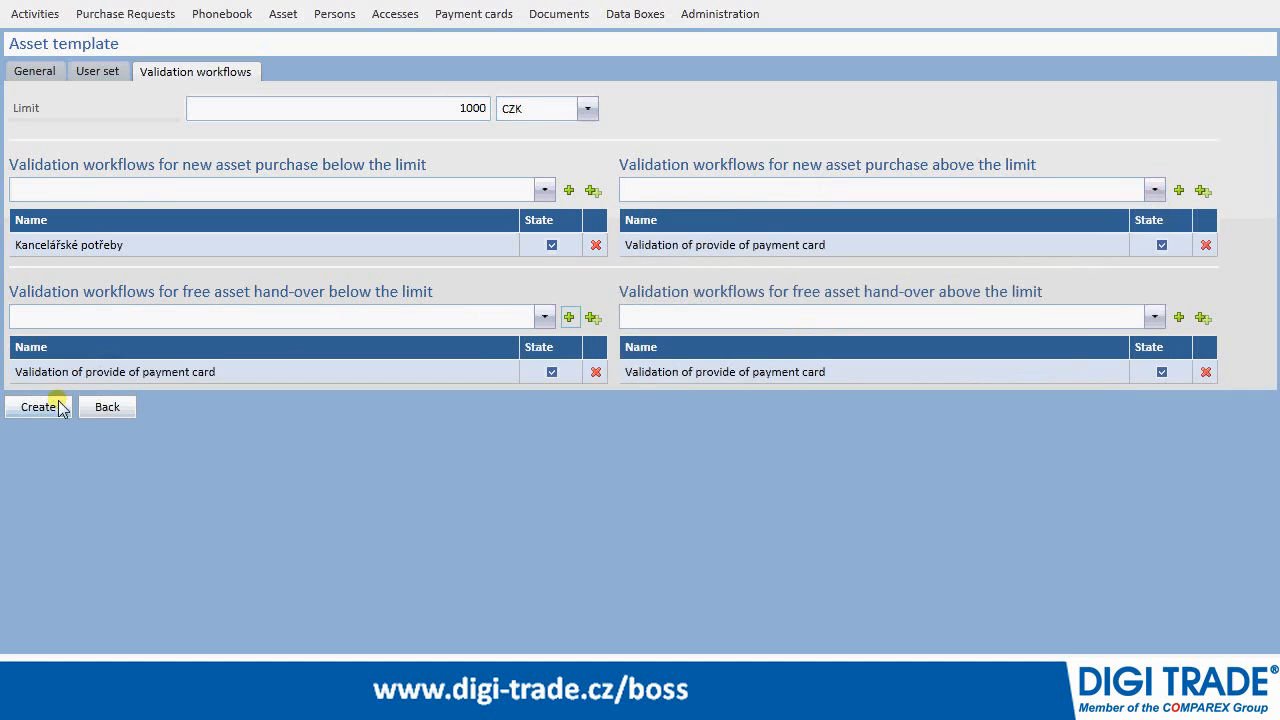
{"action": "left_click", "coordinate": [53, 408]}
Step: Add a custom attribute named "Shaft's lenght" of type Number to the Shovel asset type
{"action": "left_click", "coordinate": [176, 76]}
{"action": "left_click", "coordinate": [1204, 121]}
{"action": "left_click", "coordinate": [828, 272]}
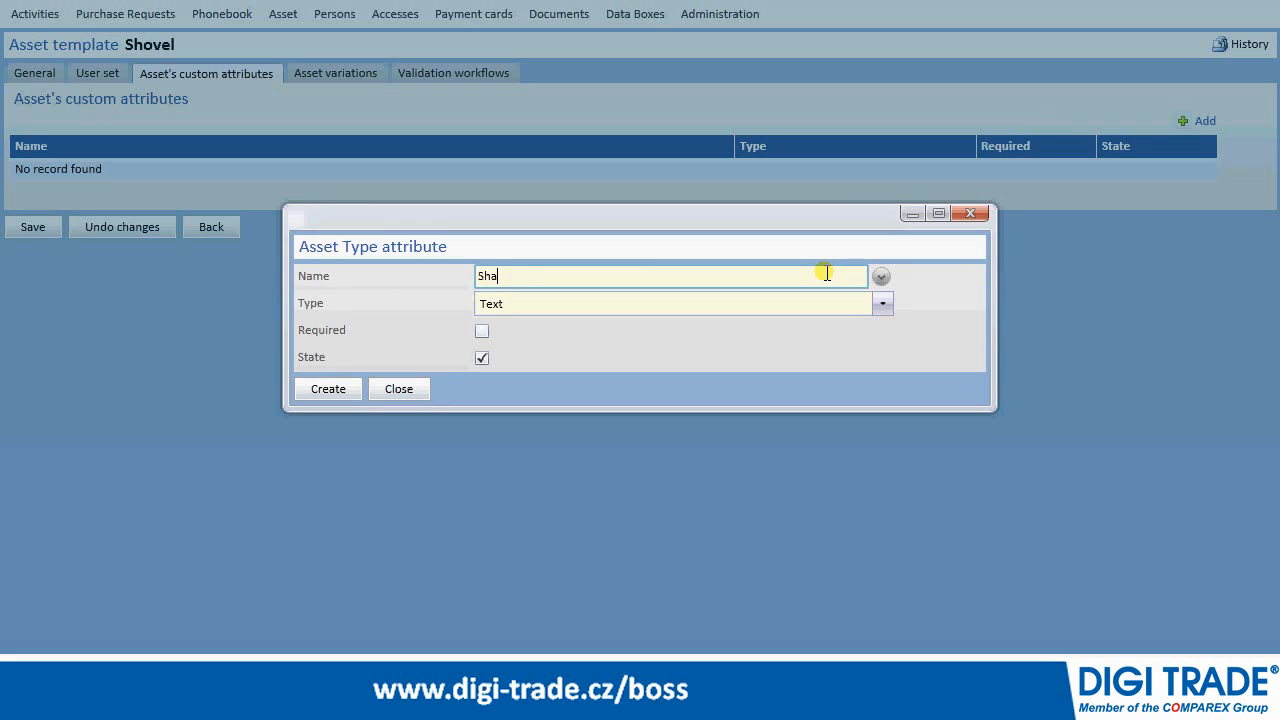
{"action": "type", "text": "Shaft's lenght"}
{"action": "left_click", "coordinate": [834, 306]}
{"action": "type", "text": "n"}
{"action": "left_click", "coordinate": [329, 391]}
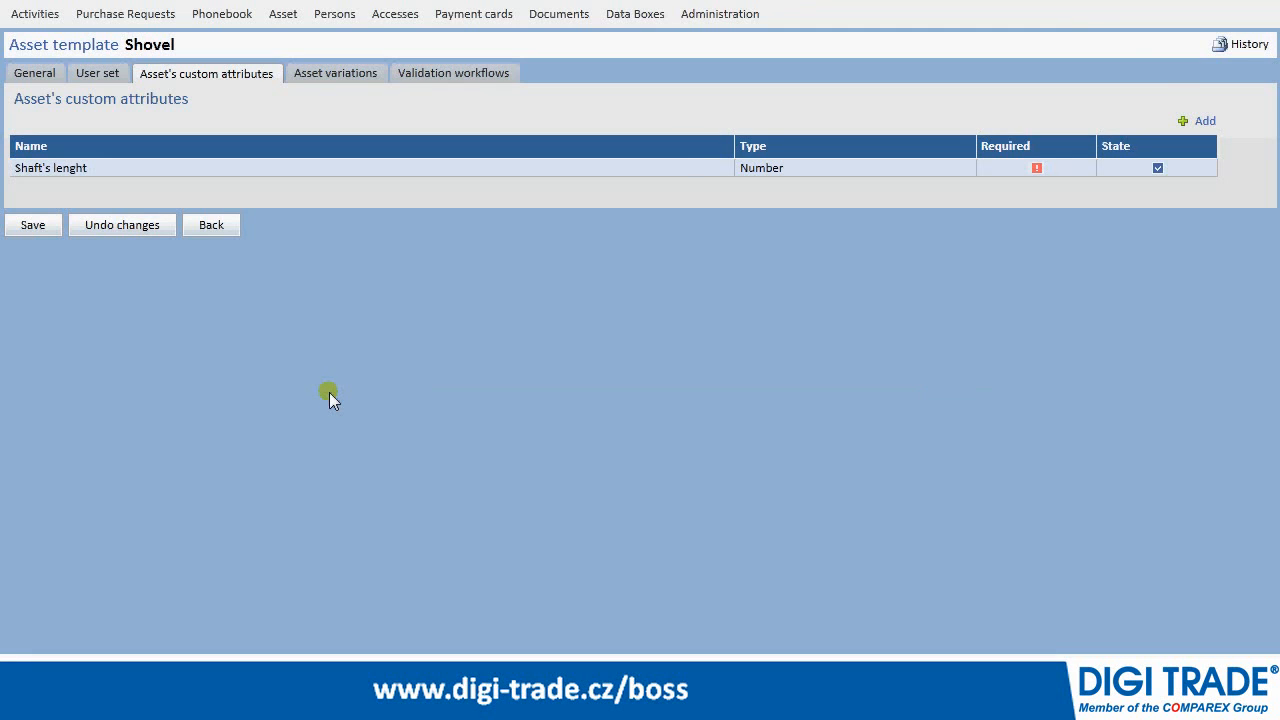
Step: Start another custom attribute named Material and set its type to List
{"action": "left_click", "coordinate": [1204, 121]}
{"action": "left_click", "coordinate": [815, 277]}
{"action": "type", "text": "Material"}
{"action": "key", "text": "Tab"}
{"action": "type", "text": "L"}
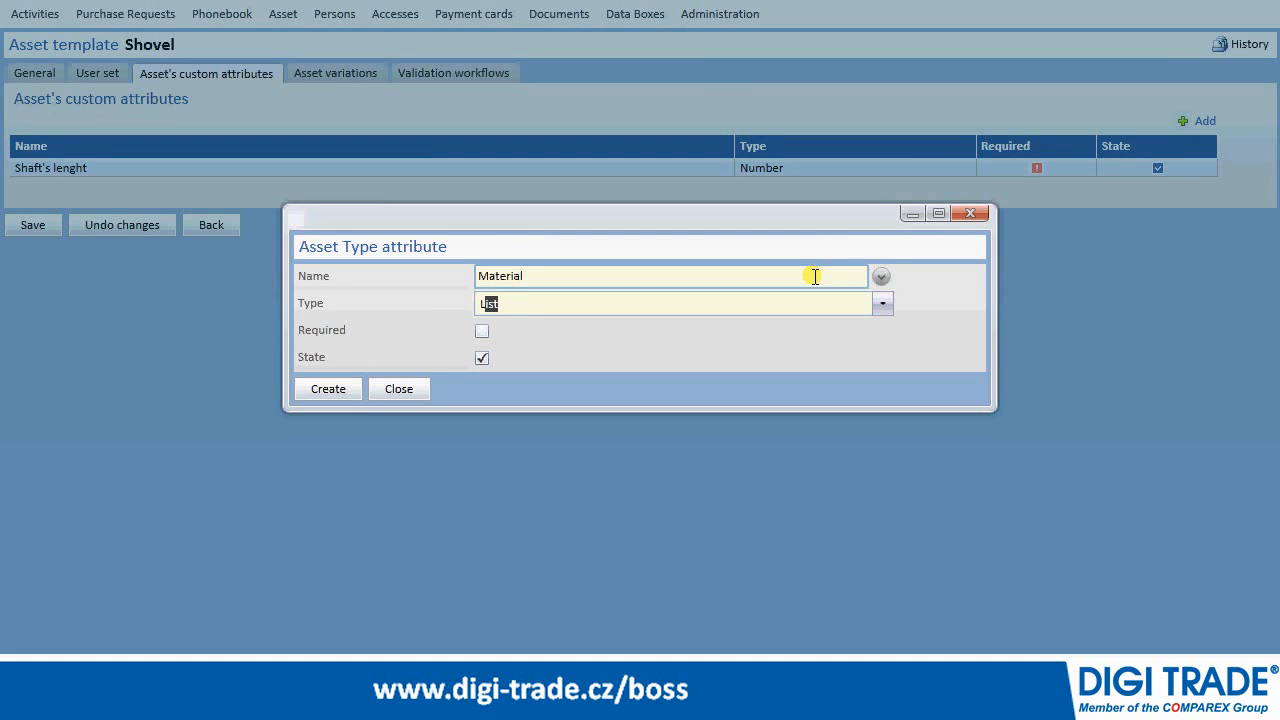
Step: Add Steel and Alluminium as possible values of the Material attribute, create it and save the asset type
{"action": "left_click", "coordinate": [465, 428]}
{"action": "type", "text": "Steel"}
{"action": "left_click", "coordinate": [684, 433]}
{"action": "double_click", "coordinate": [564, 420]}
{"action": "type", "text": "A"}
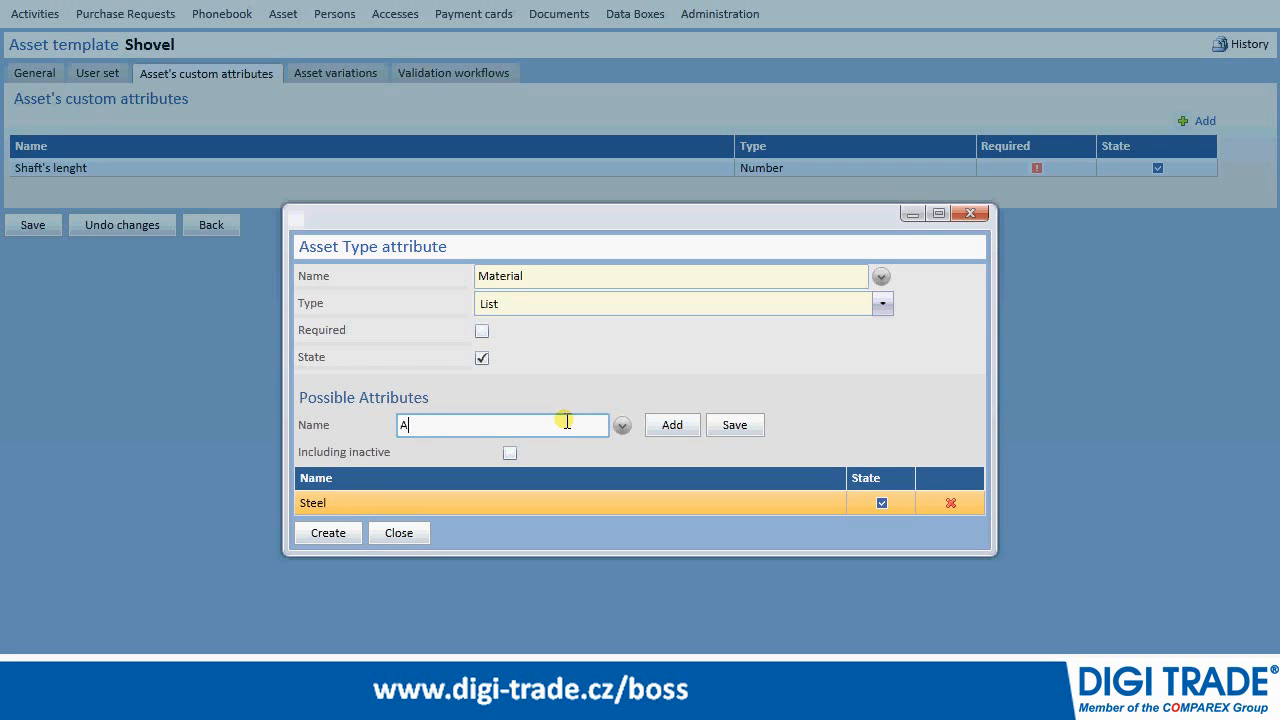
{"action": "type", "text": "lluminium"}
{"action": "left_click", "coordinate": [672, 425]}
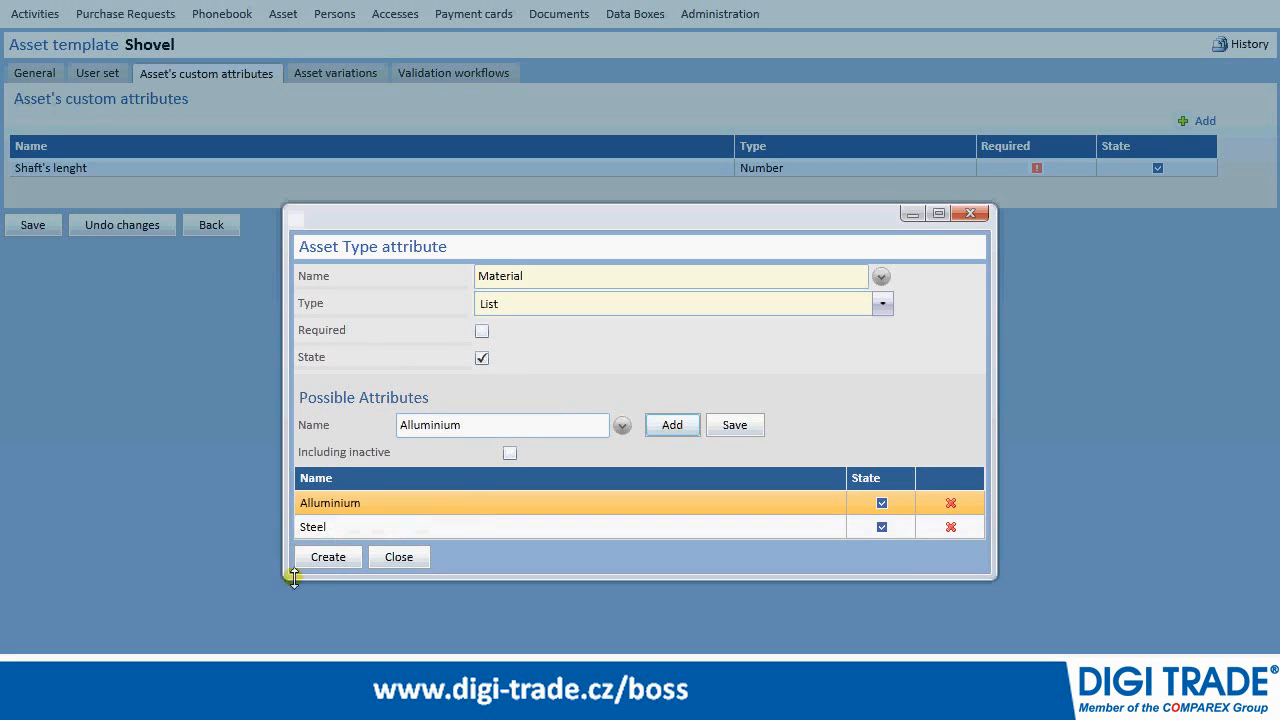
{"action": "left_click", "coordinate": [328, 533]}
{"action": "left_click", "coordinate": [50, 245]}
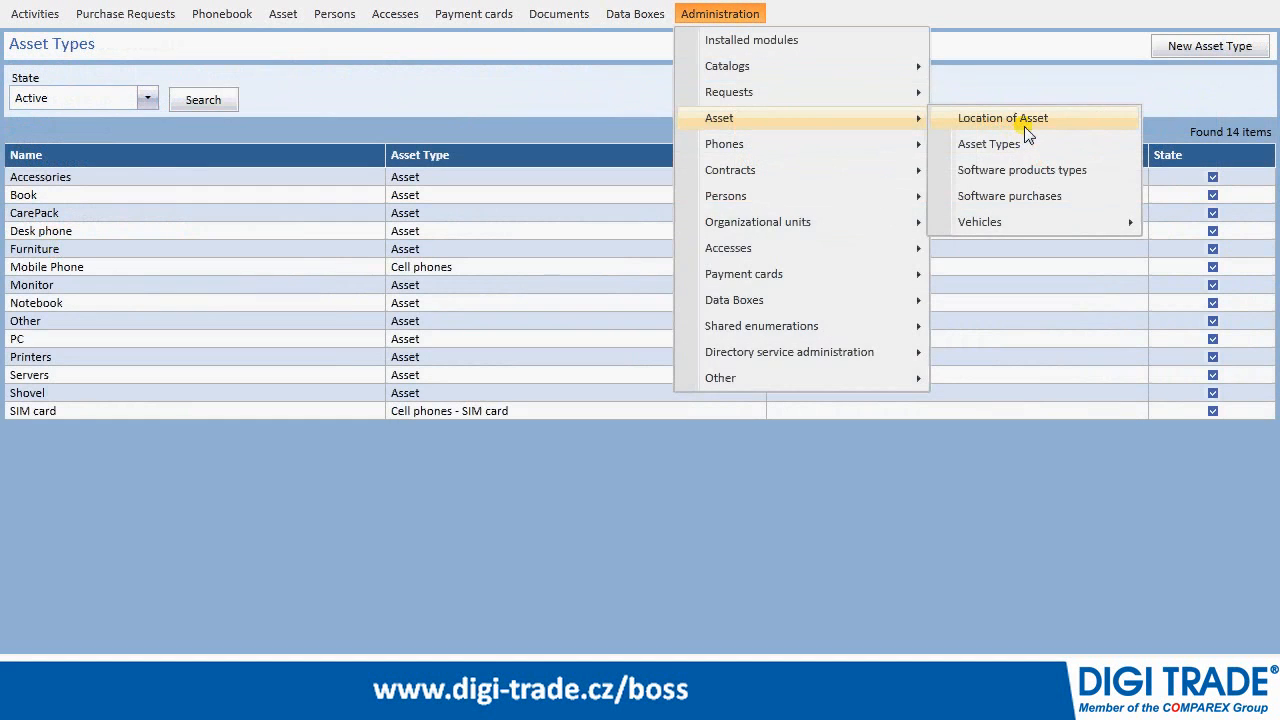
Step: View the list of asset locations, and start a new request from the Provide asset template
{"action": "left_click", "coordinate": [1024, 126]}
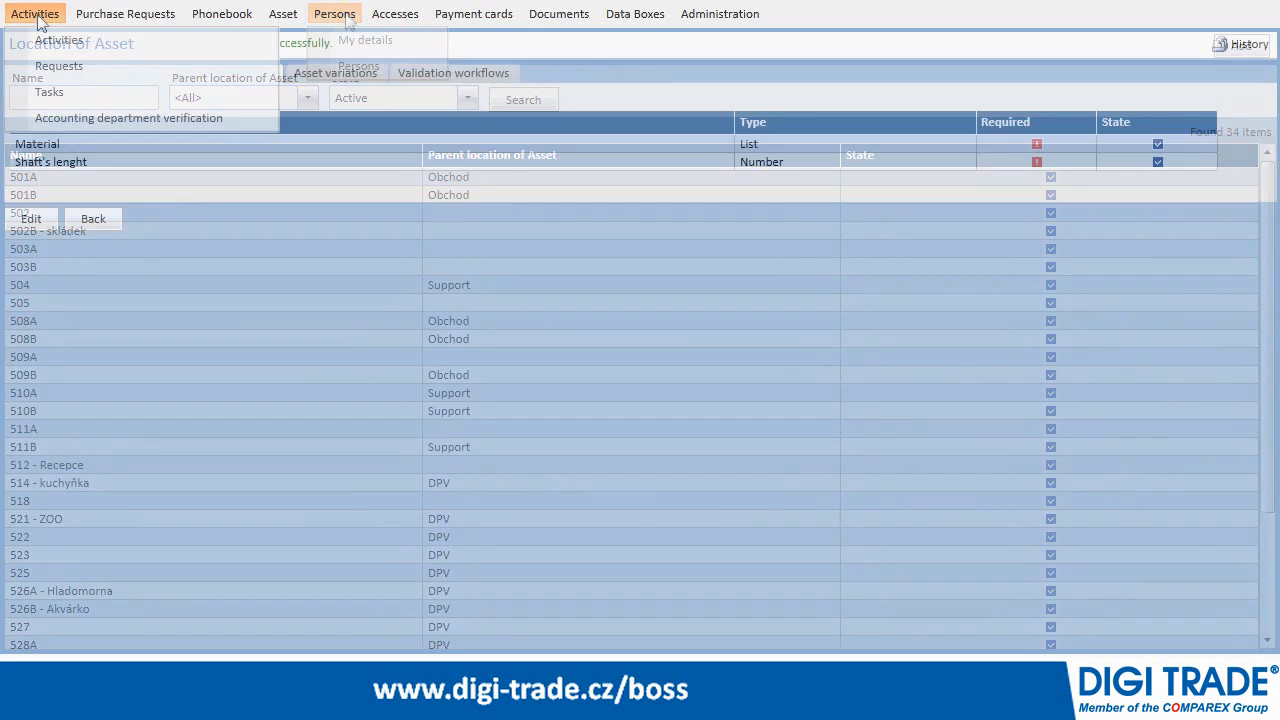
{"action": "left_click", "coordinate": [46, 64]}
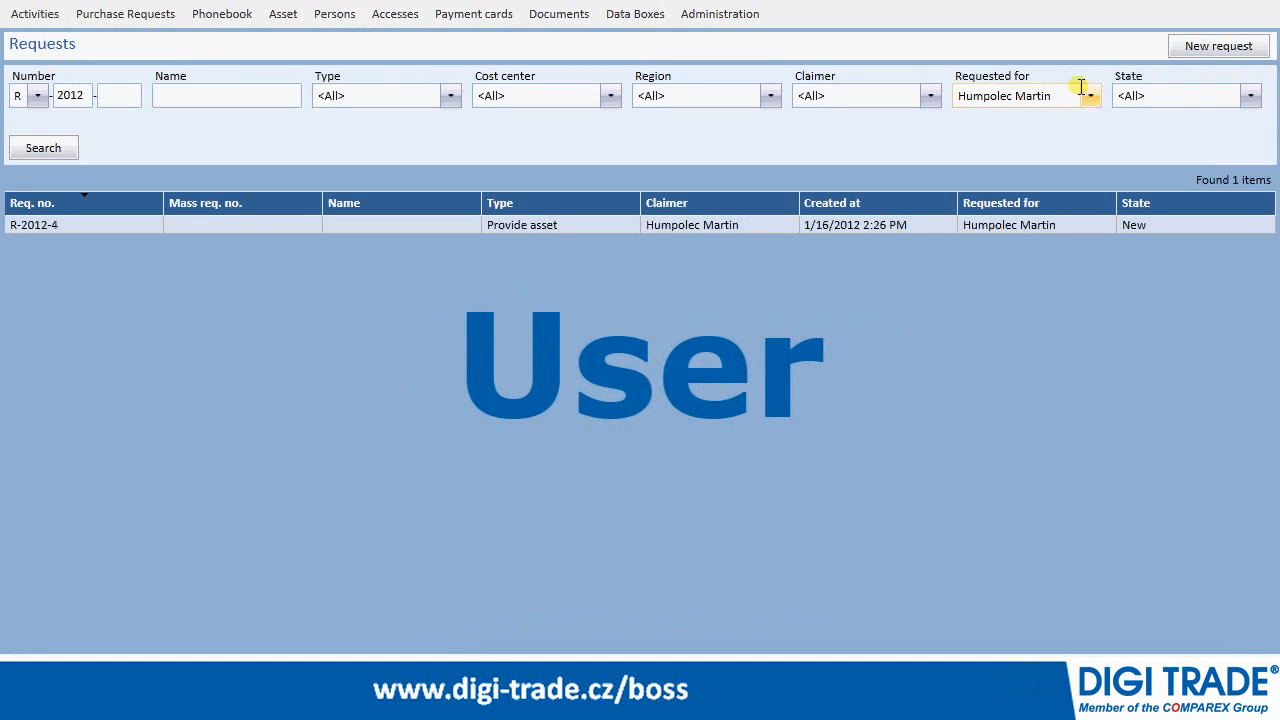
{"action": "left_click", "coordinate": [1203, 46]}
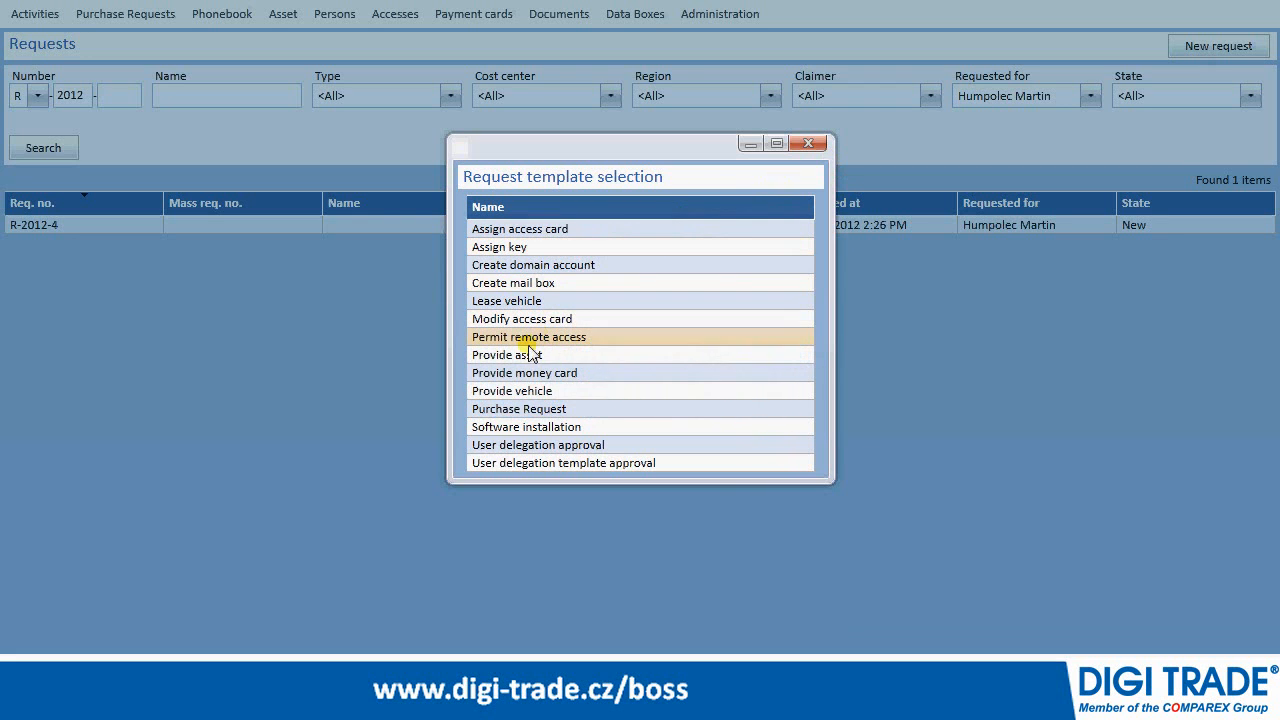
{"action": "left_click", "coordinate": [525, 355]}
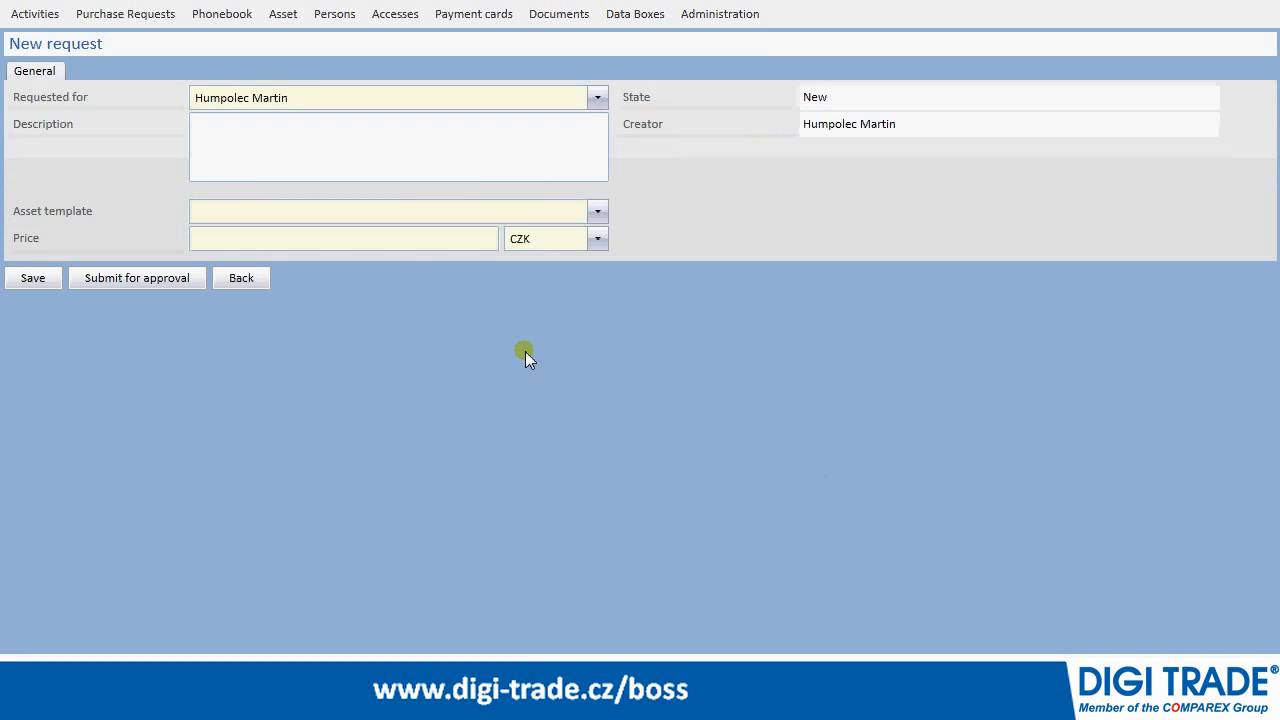
{"action": "type", "text": "Servers"}
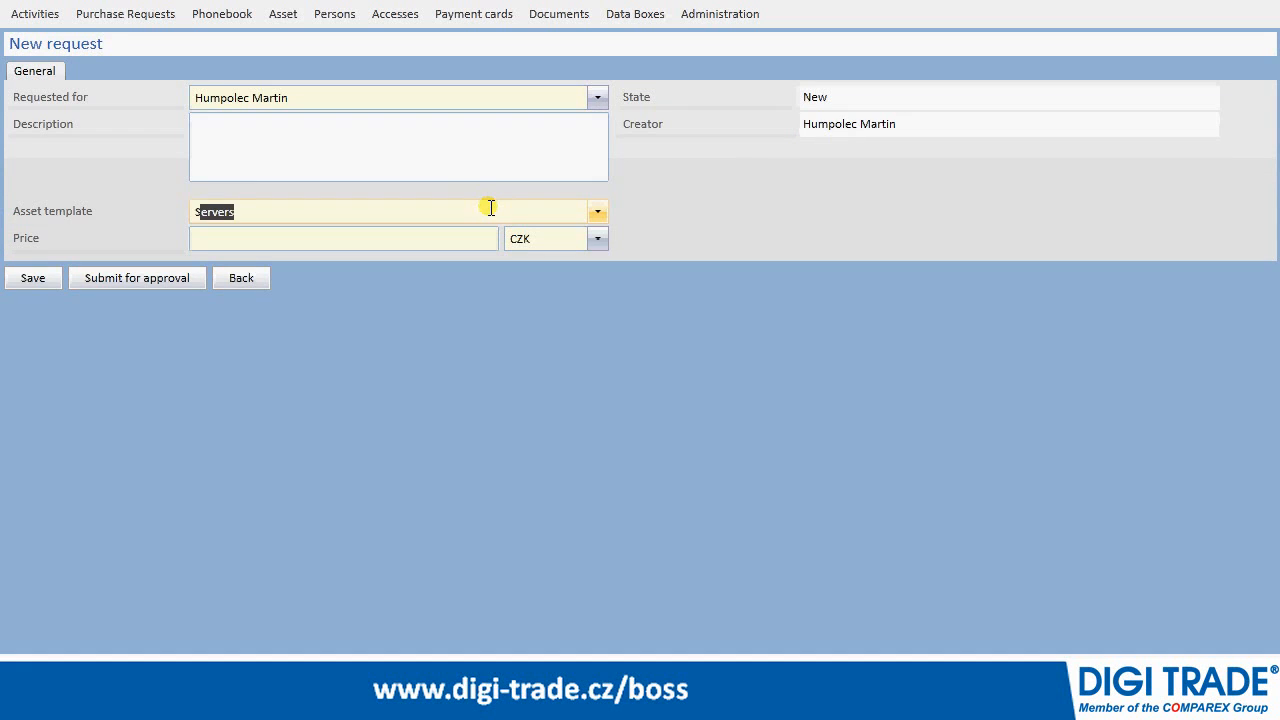
{"action": "key", "text": "Return"}
{"action": "left_click", "coordinate": [458, 234]}
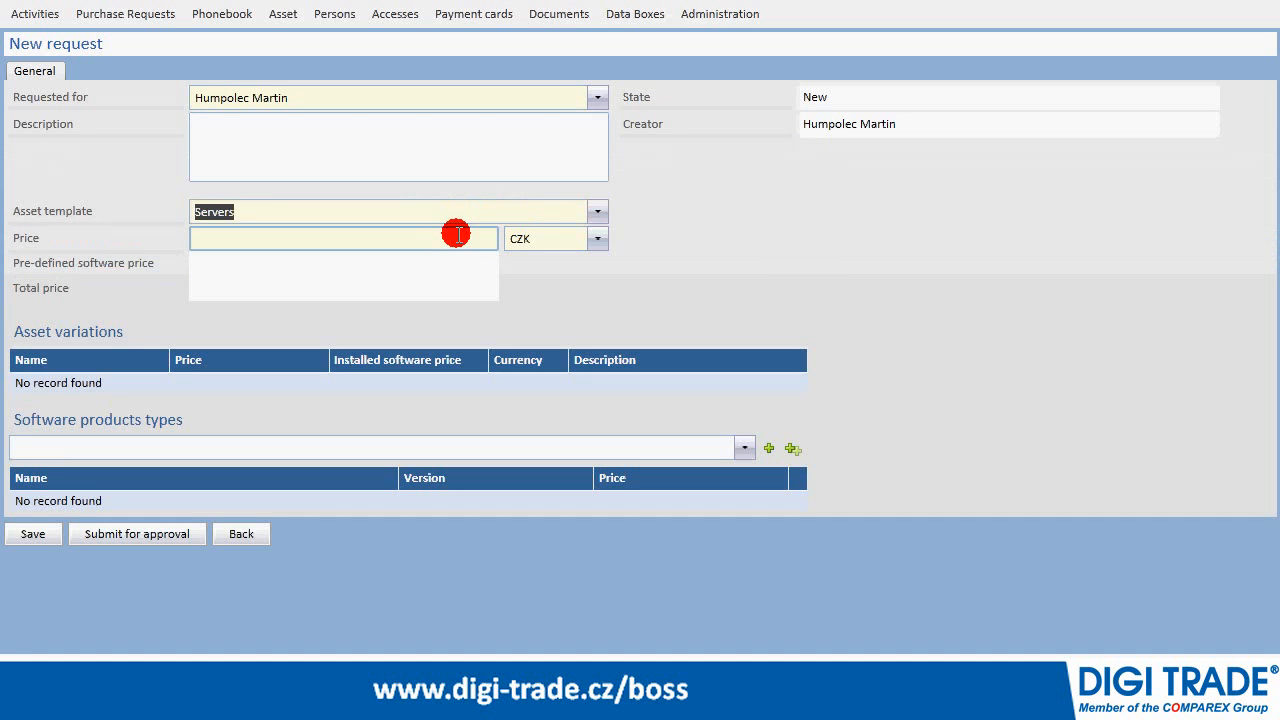
Step: Request the Shovel asset template at a price of 500 CZK and submit the request for approval
{"action": "left_click", "coordinate": [597, 211]}
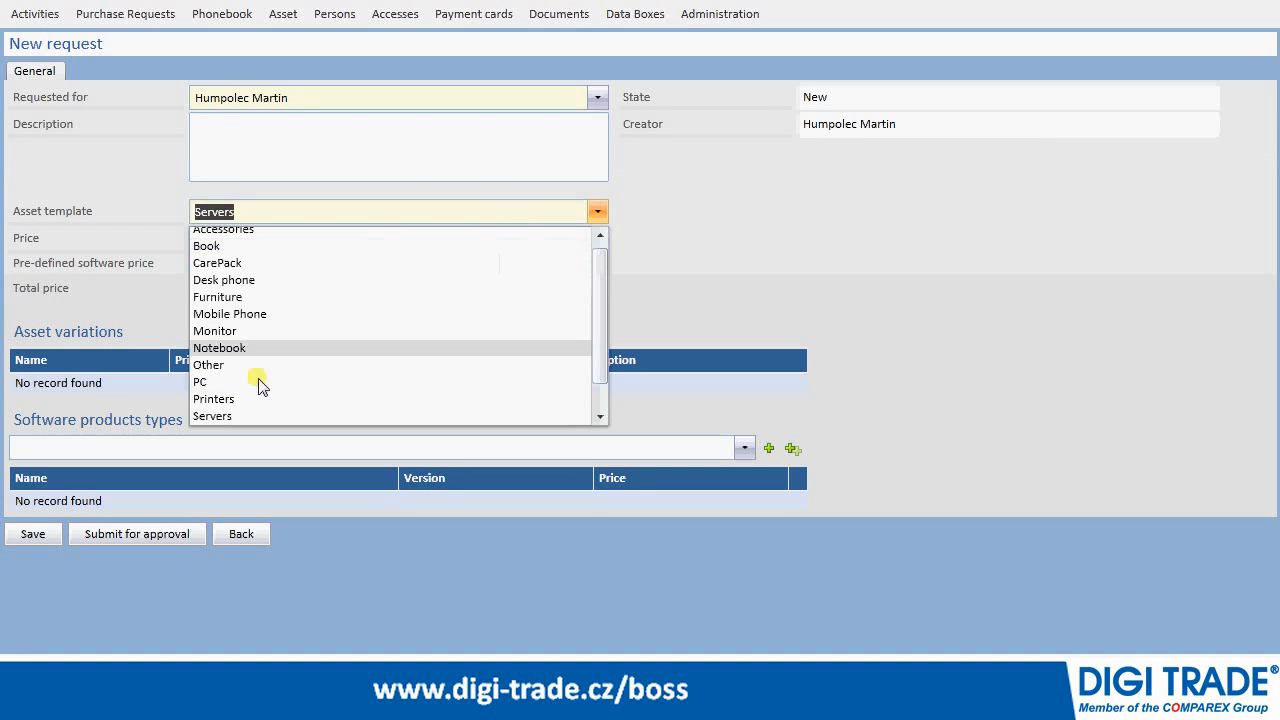
{"action": "left_click", "coordinate": [605, 392]}
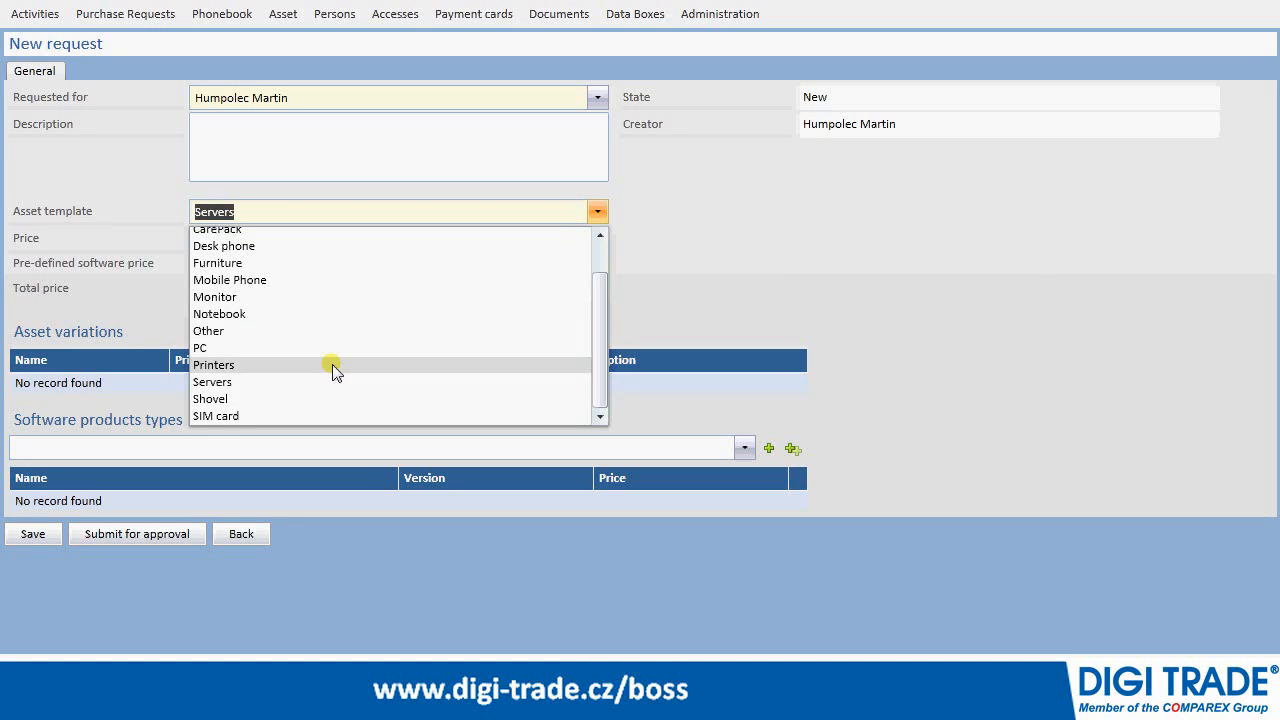
{"action": "left_click", "coordinate": [303, 396]}
{"action": "left_click", "coordinate": [384, 233]}
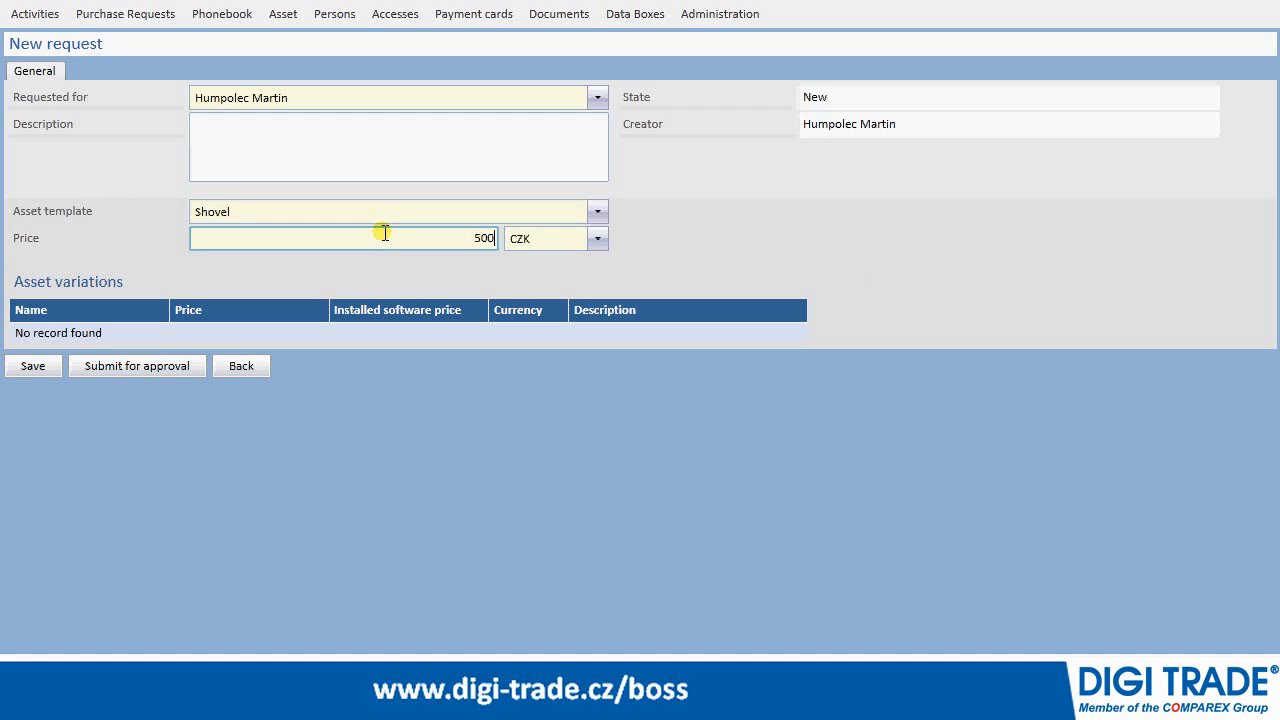
{"action": "left_click", "coordinate": [127, 365]}
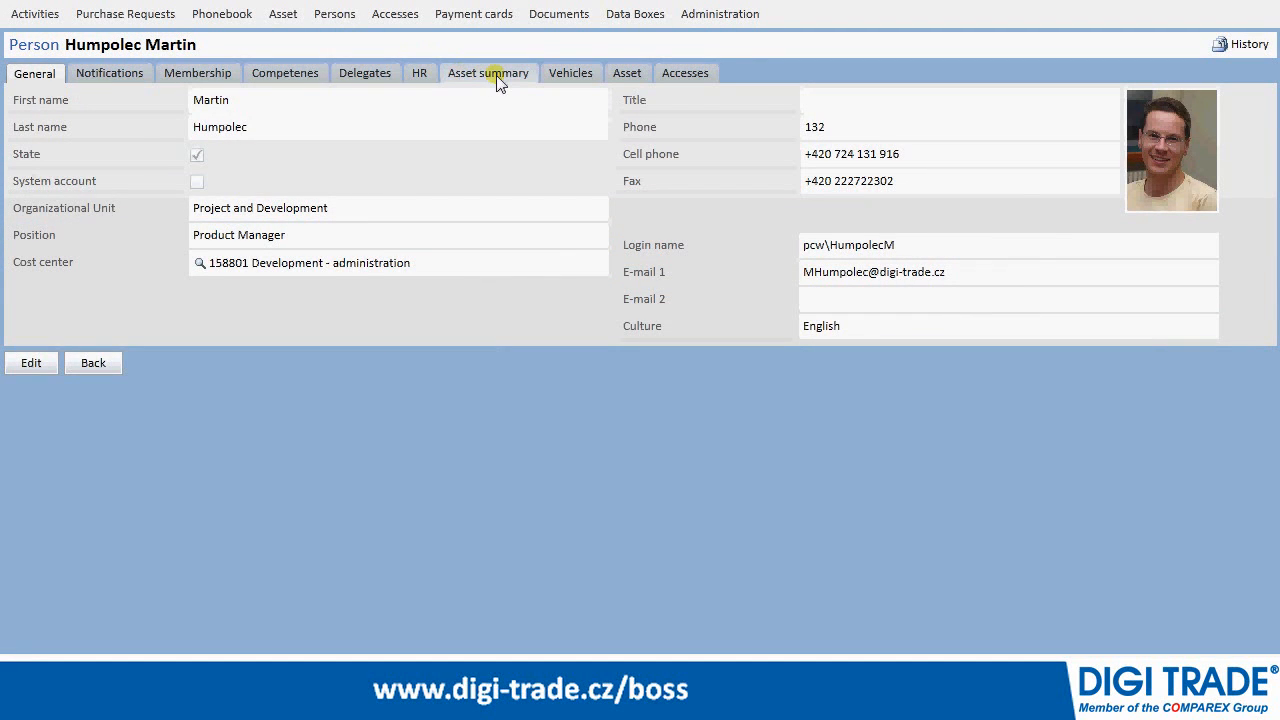
Step: View the person's asset summary, and search the asset list for assets using the SIM card template
{"action": "left_click", "coordinate": [500, 84]}
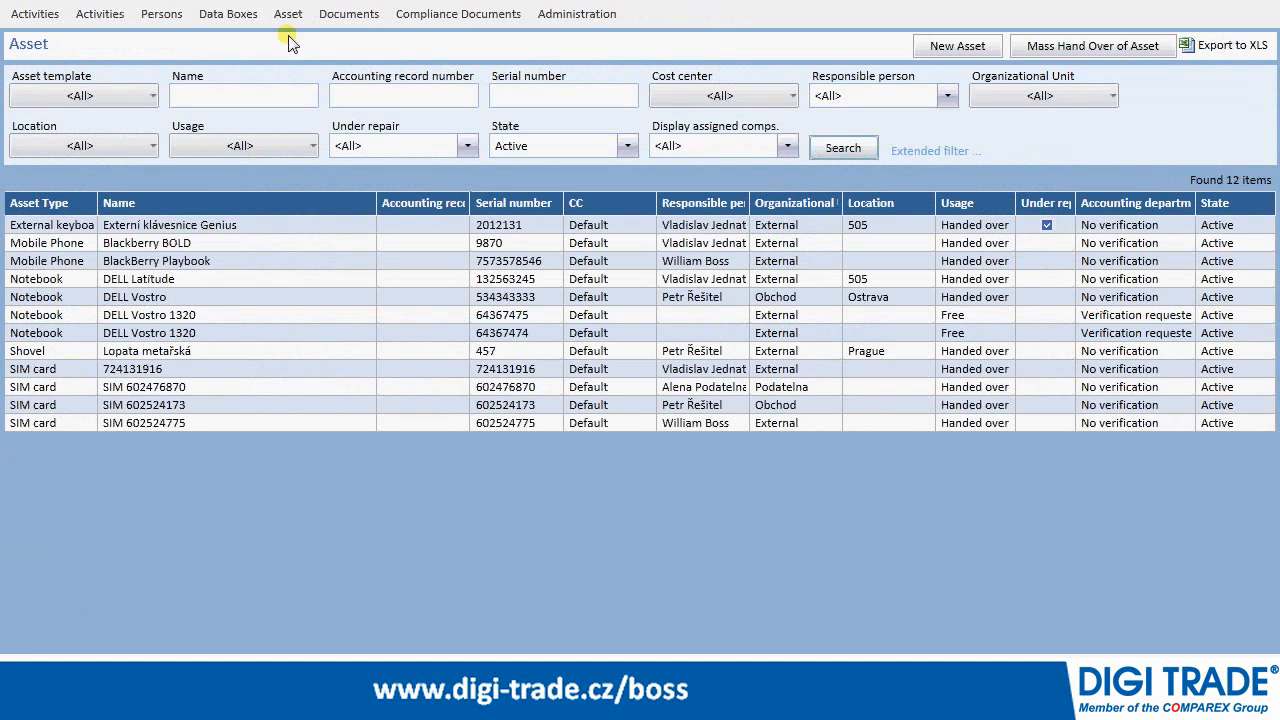
{"action": "left_click", "coordinate": [136, 97]}
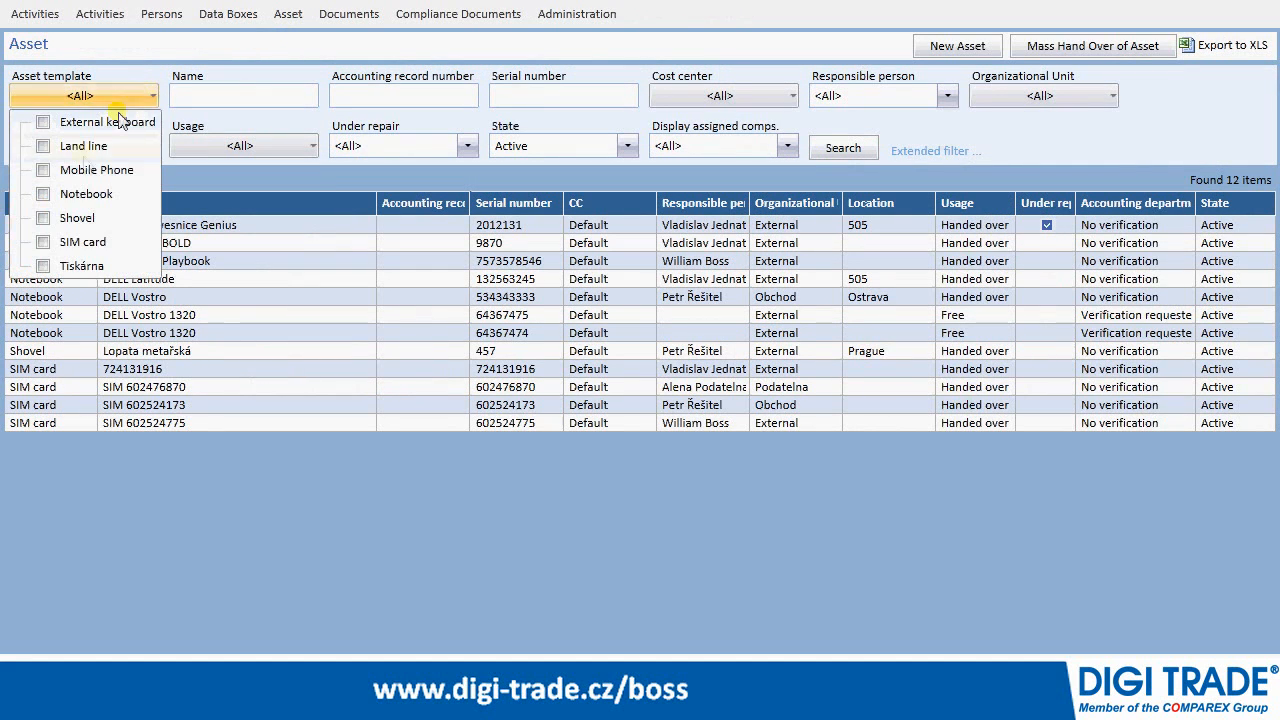
{"action": "left_click", "coordinate": [43, 242]}
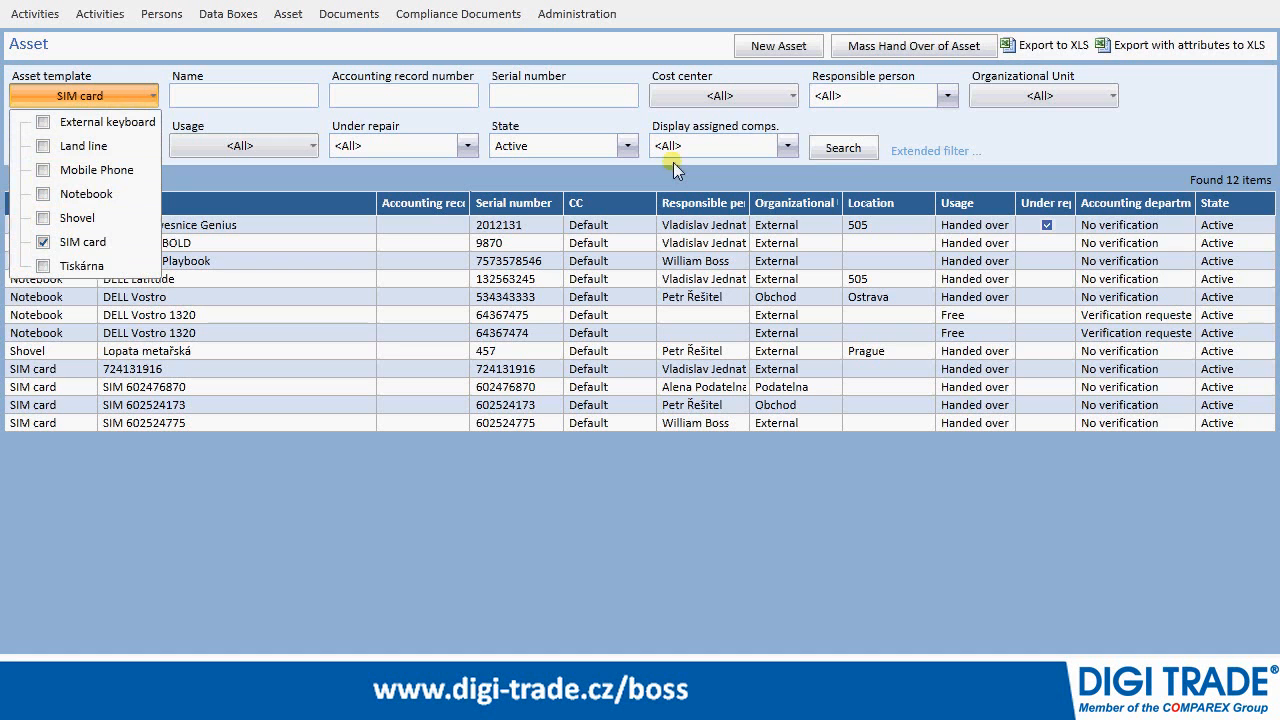
{"action": "left_click", "coordinate": [829, 153]}
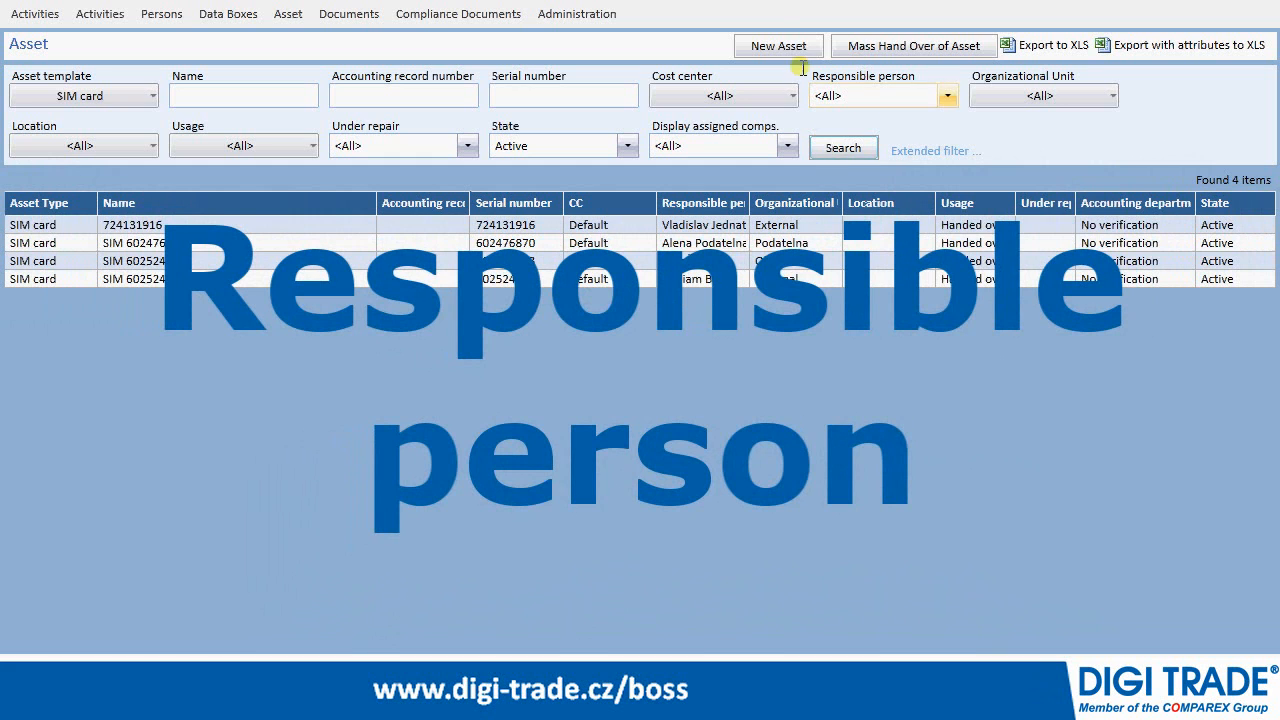
Step: Start a new asset from the Shovel template with the name Shovel, serial number 4454 and a price of 560 CZK
{"action": "left_click", "coordinate": [780, 45]}
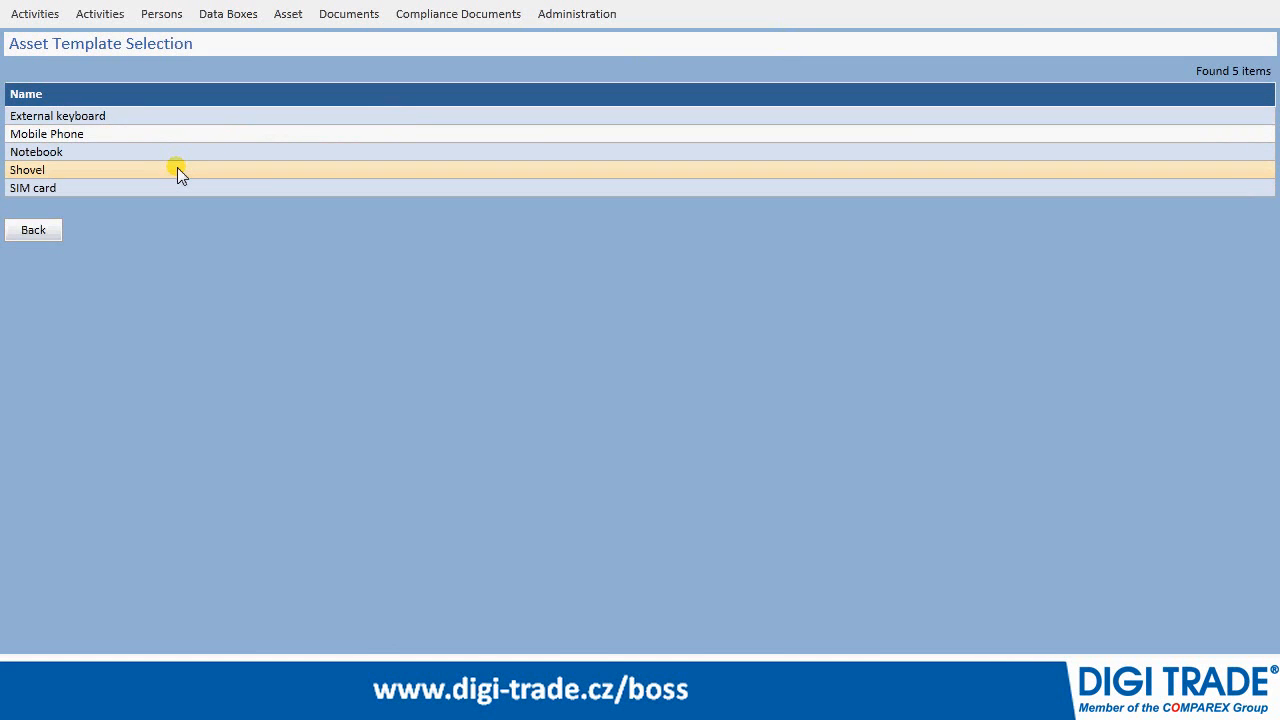
{"action": "left_click", "coordinate": [178, 170]}
{"action": "left_click", "coordinate": [258, 94]}
{"action": "type", "text": "Shovel"}
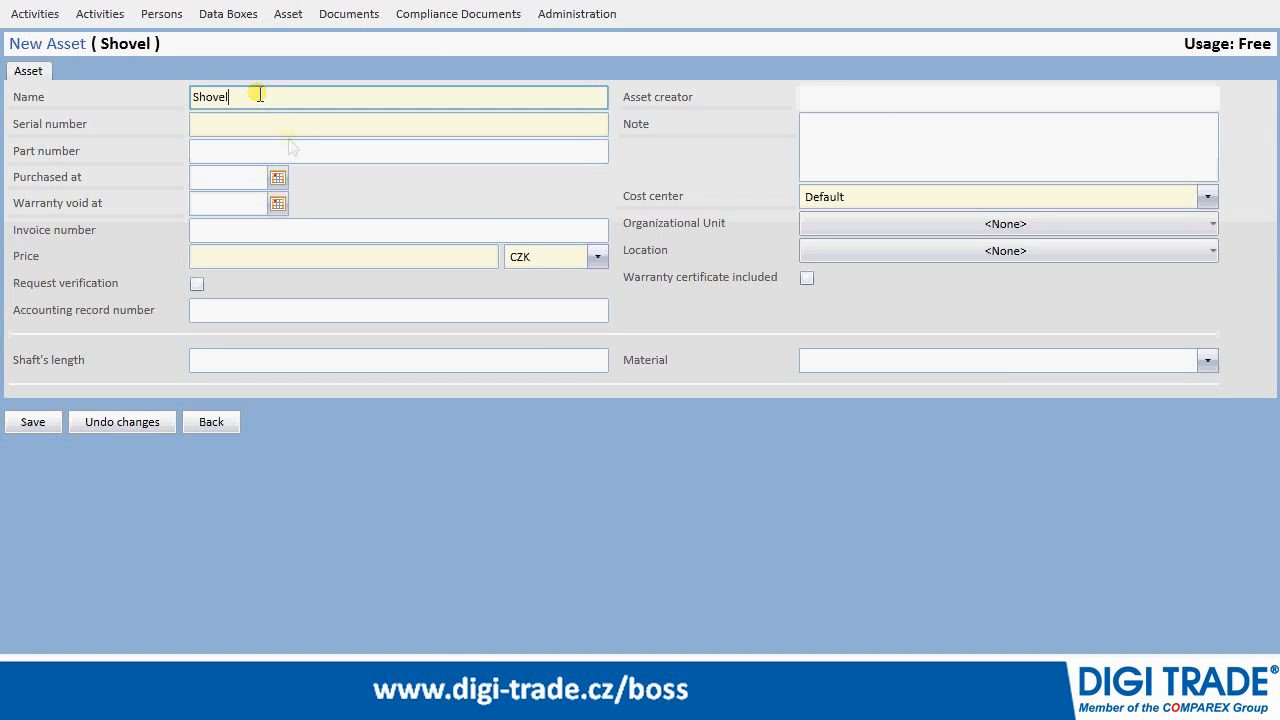
{"action": "left_click", "coordinate": [292, 125]}
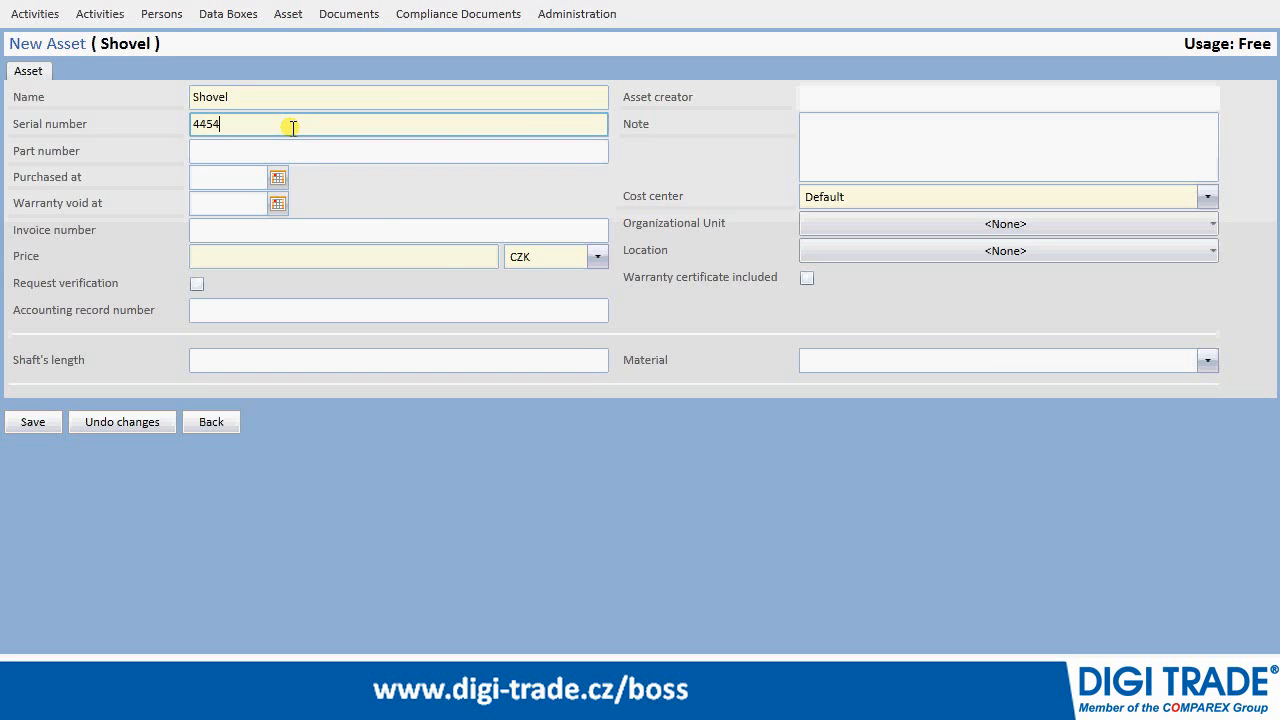
{"action": "left_click", "coordinate": [445, 259]}
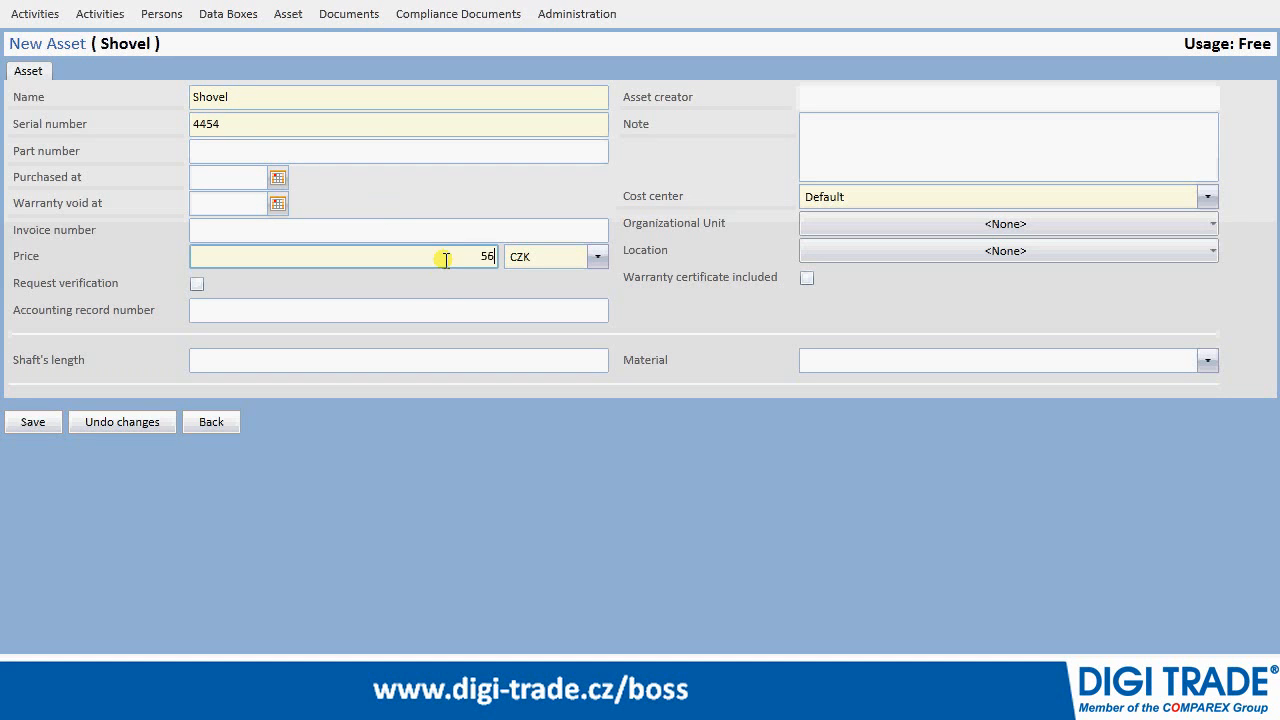
Step: Assign the new Shovel asset to the External organizational unit and the Prague location
{"action": "left_click", "coordinate": [1208, 224]}
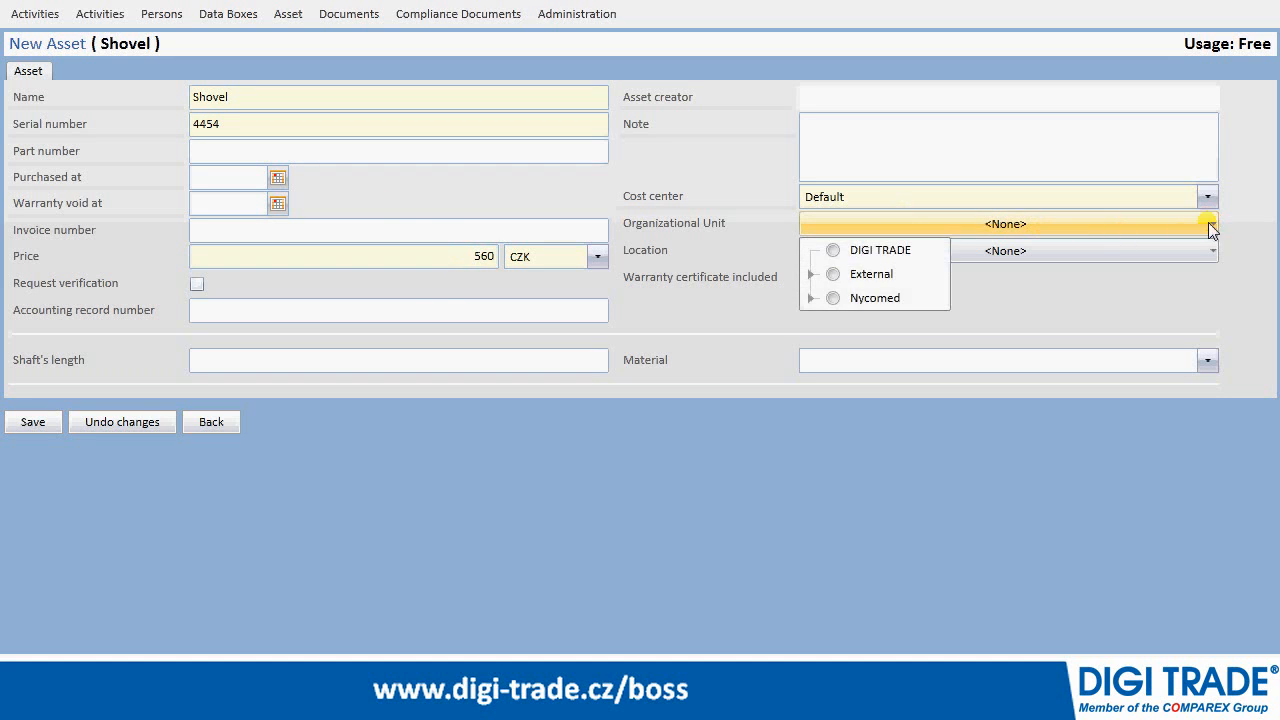
{"action": "left_click", "coordinate": [832, 274]}
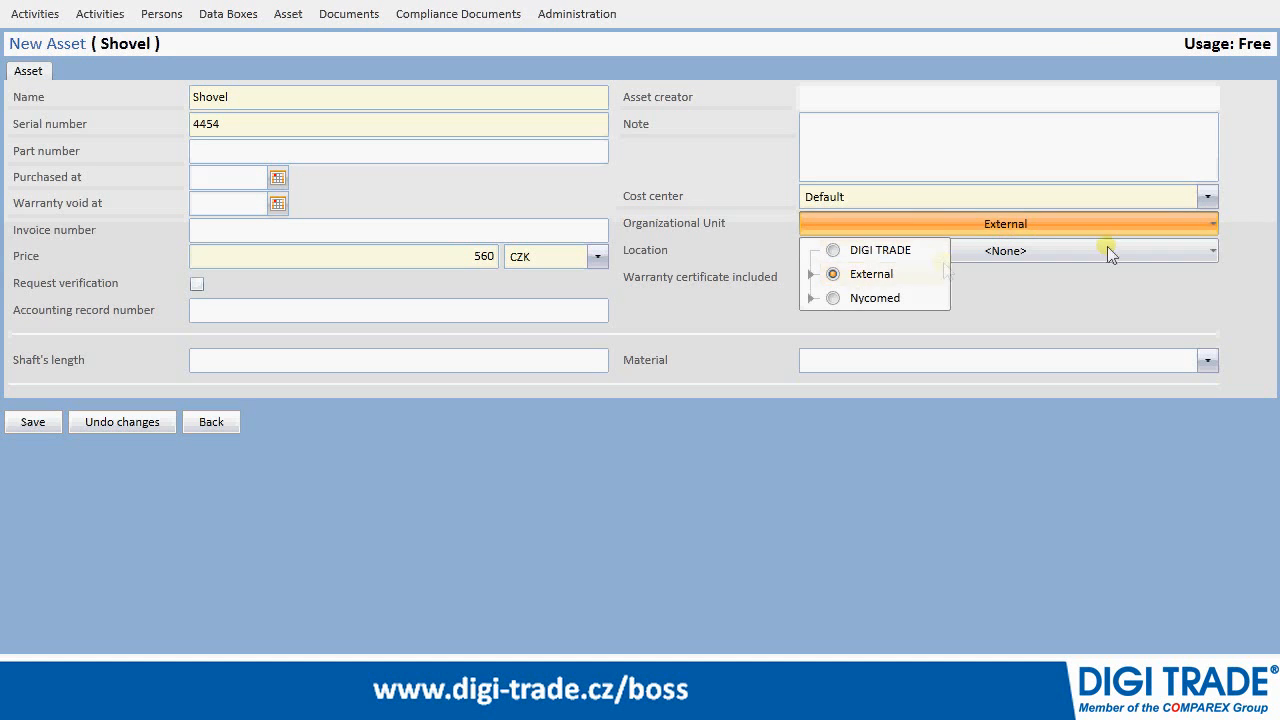
{"action": "left_click", "coordinate": [1203, 252]}
{"action": "left_click", "coordinate": [832, 300]}
Step: Set the shaft's length to 150 and the material to Steel, and save the new asset
{"action": "left_click", "coordinate": [510, 357]}
{"action": "type", "text": "150"}
{"action": "left_click", "coordinate": [955, 363]}
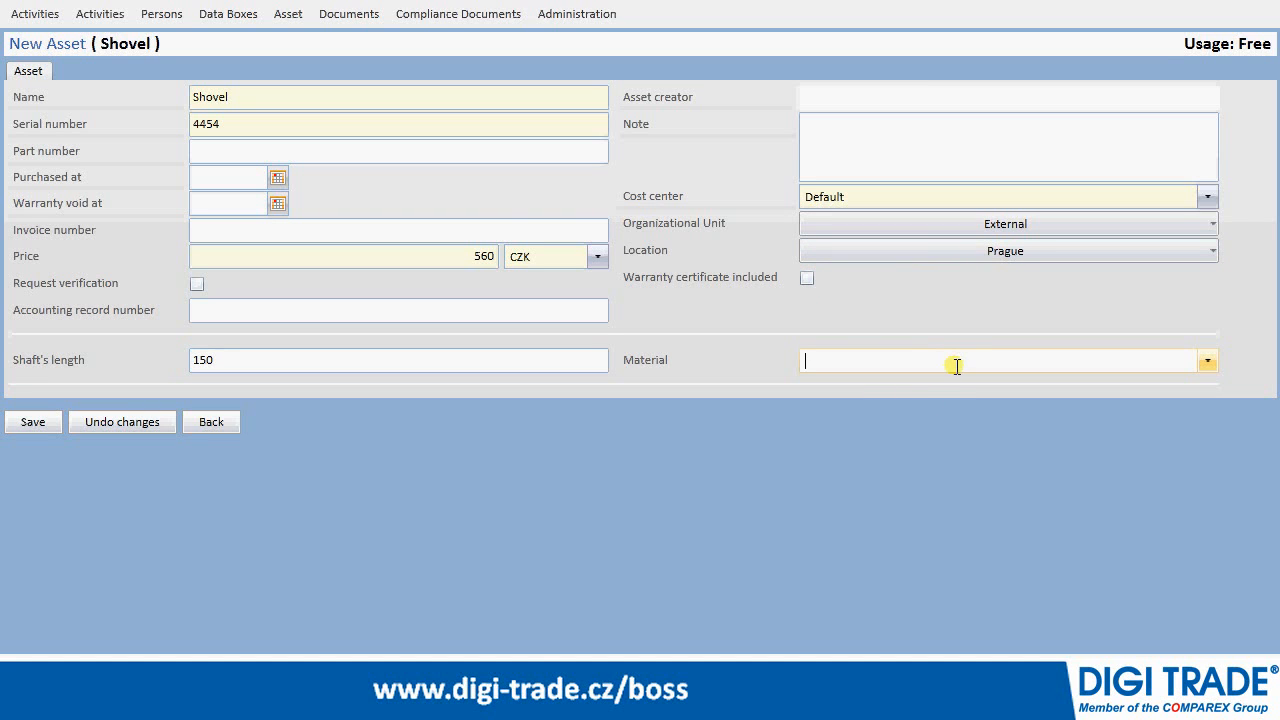
{"action": "type", "text": "Steel"}
{"action": "left_click", "coordinate": [33, 422]}
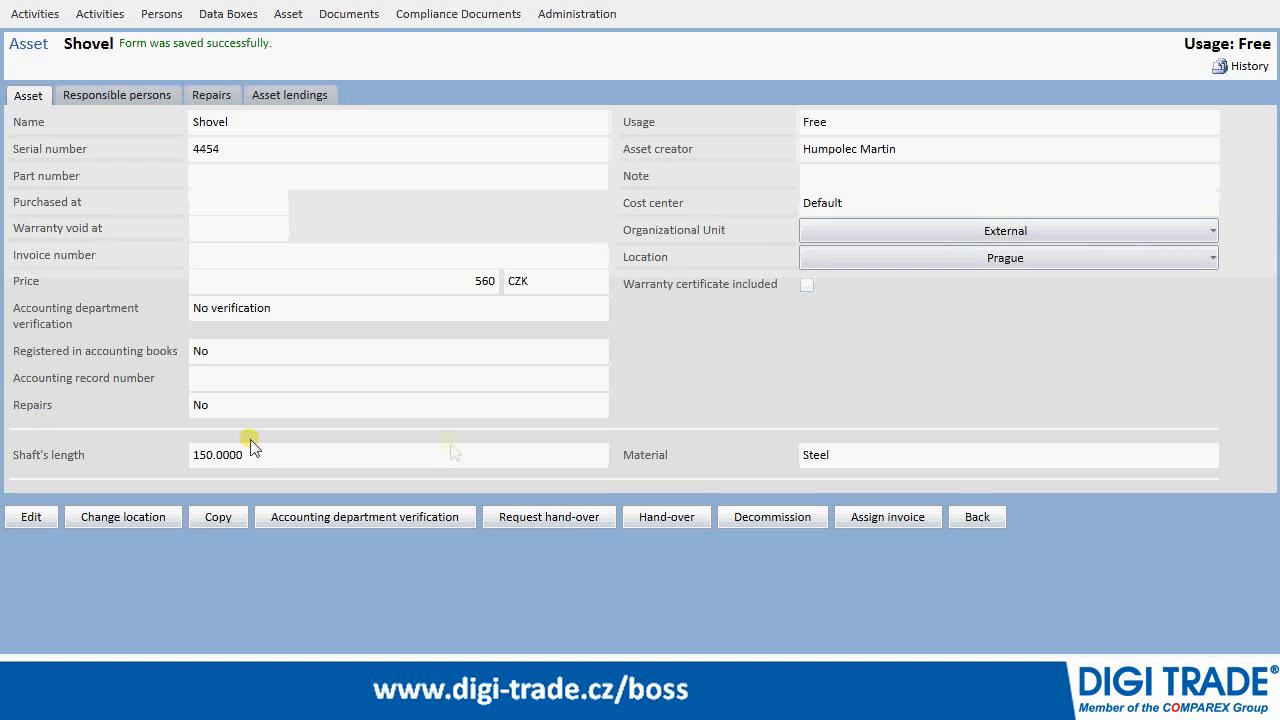
Step: Hand over the Shovel asset to the responsible person by name, with a hand-over date of 1/16/2012
{"action": "left_click", "coordinate": [652, 522]}
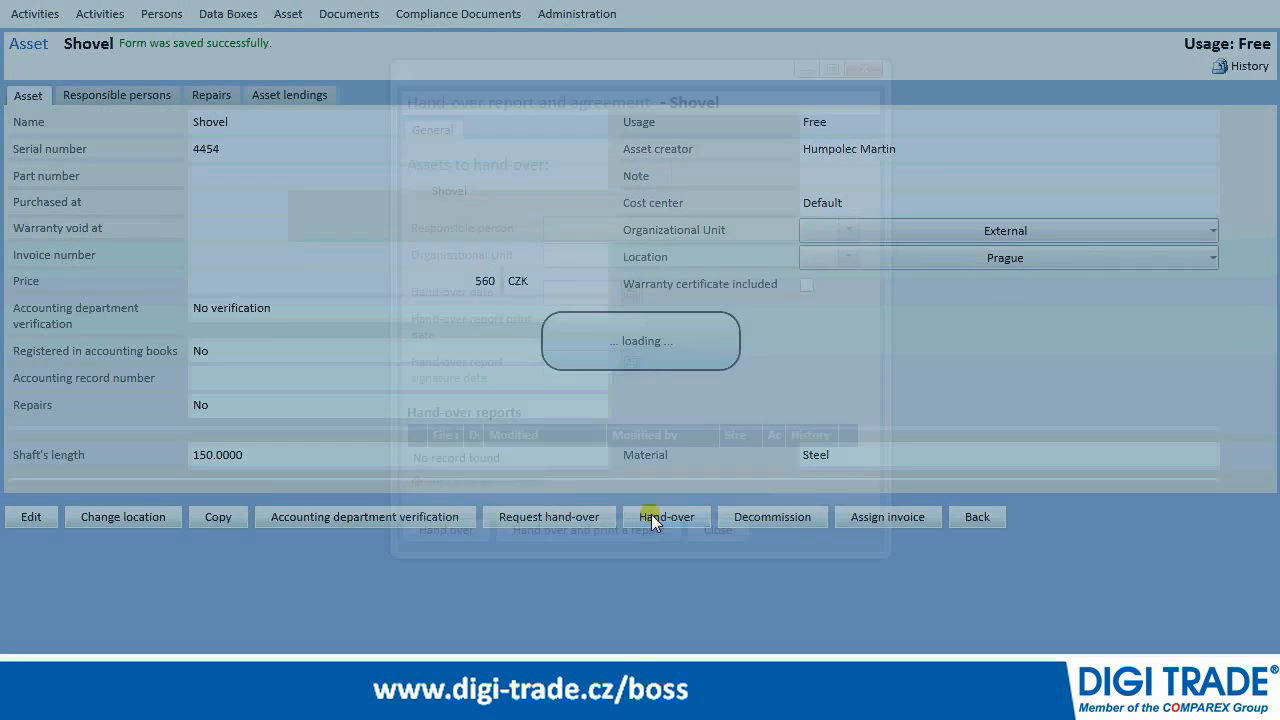
{"action": "left_click", "coordinate": [797, 230]}
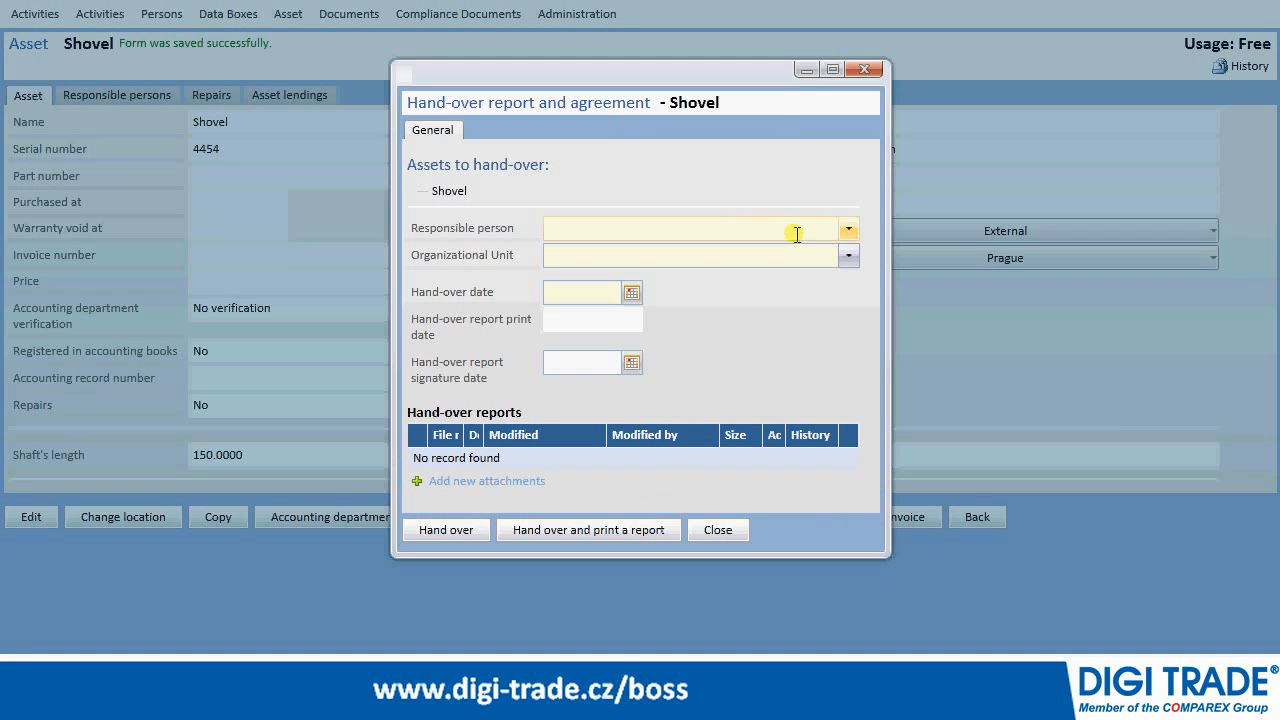
{"action": "type", "text": "Boss William"}
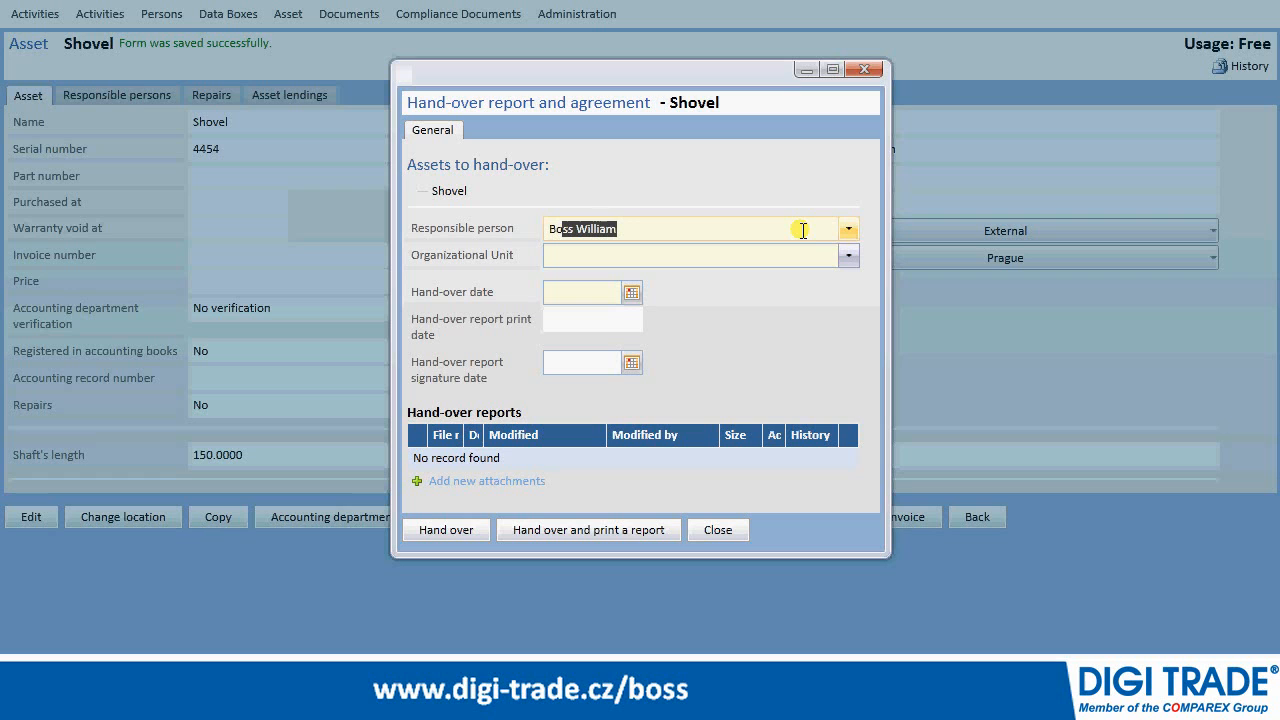
{"action": "left_click", "coordinate": [637, 291]}
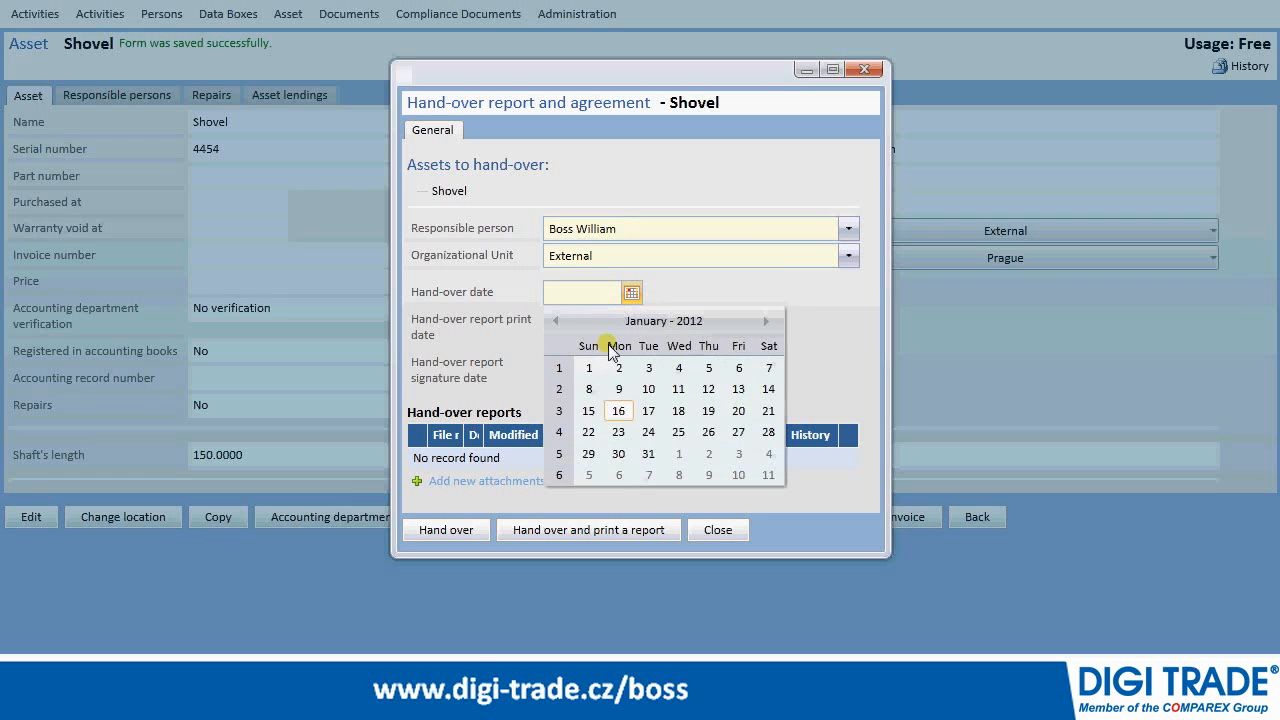
{"action": "left_click", "coordinate": [618, 411]}
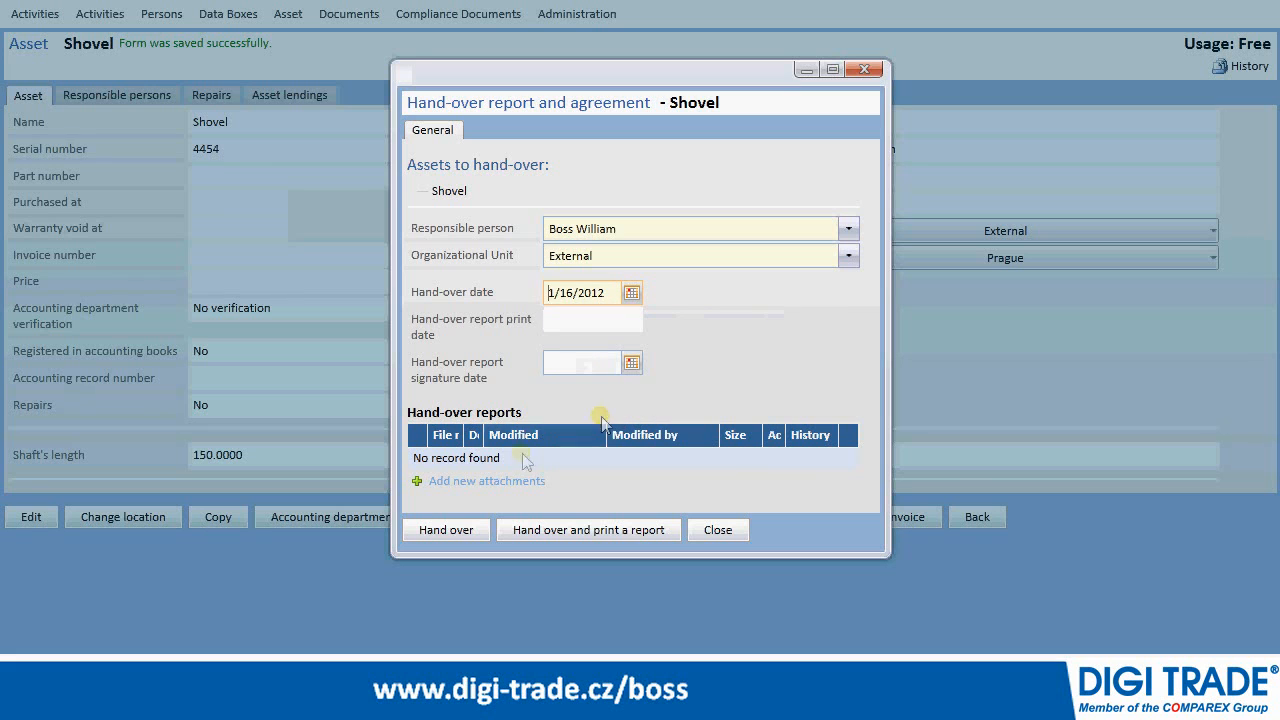
{"action": "left_click", "coordinate": [458, 529]}
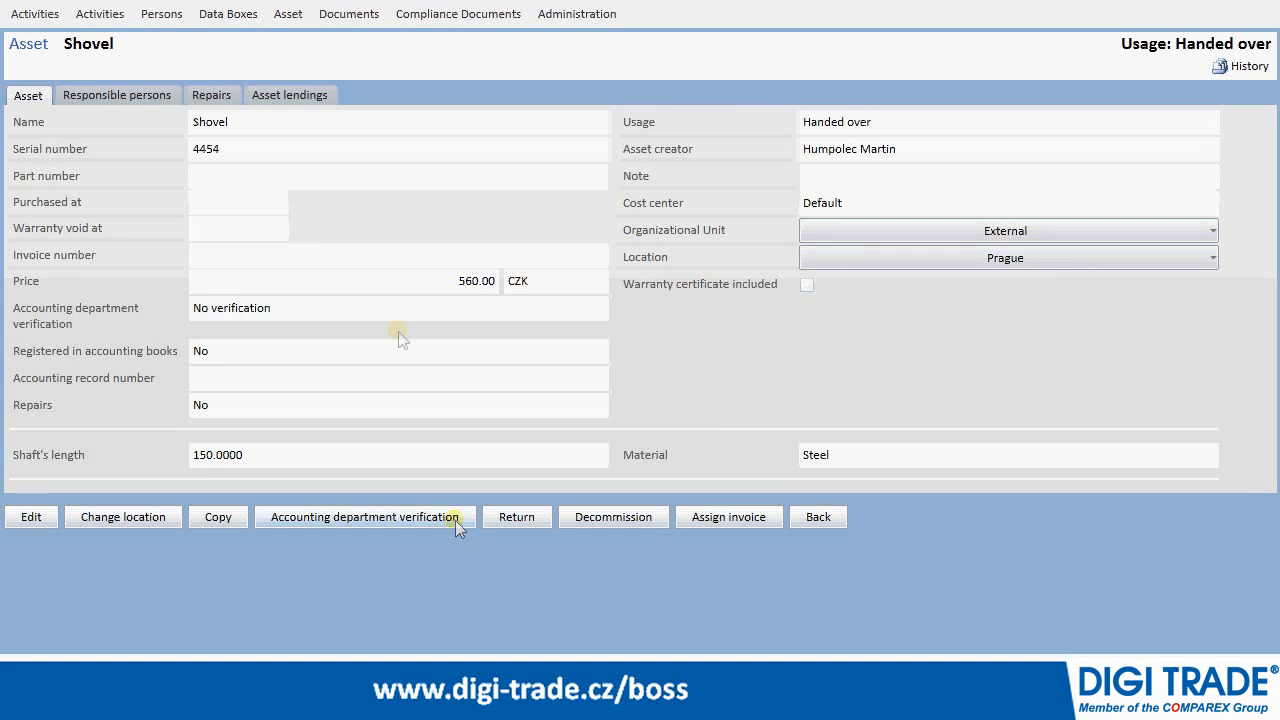
Step: Search the asset movements for the period from 1/16/2011 to 1/16/2012
{"action": "left_click", "coordinate": [288, 14]}
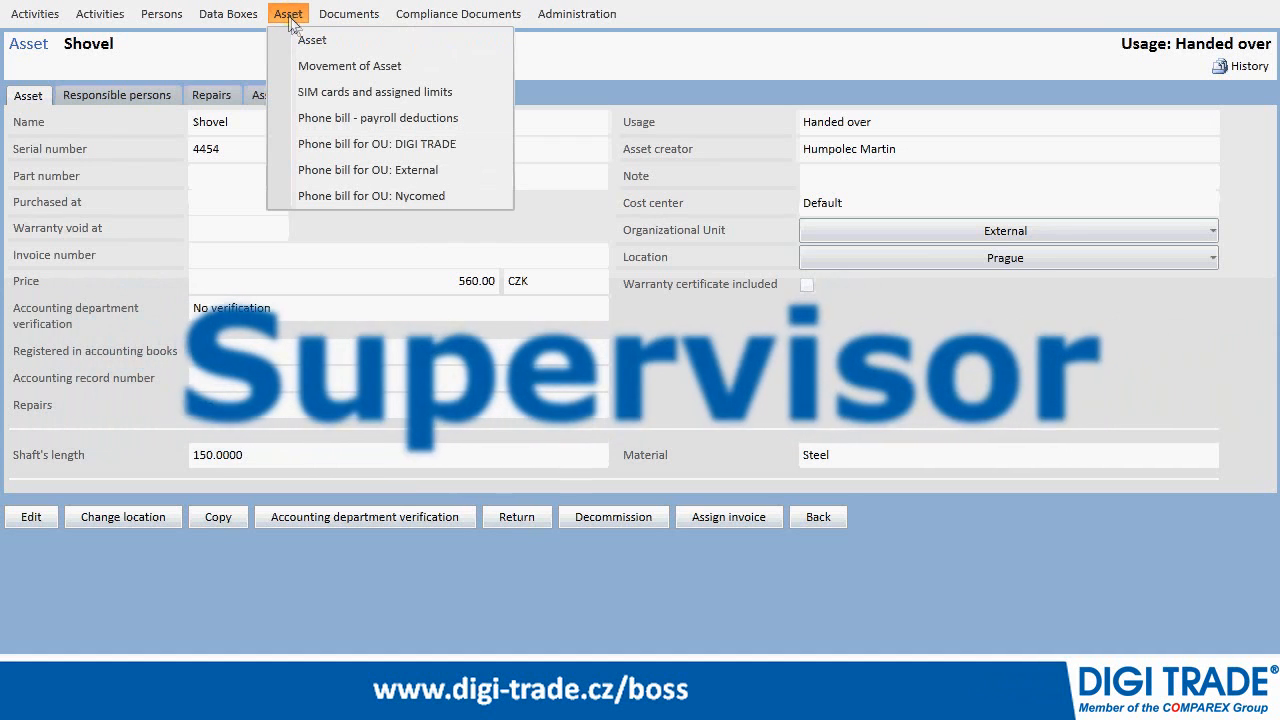
{"action": "left_click", "coordinate": [309, 66]}
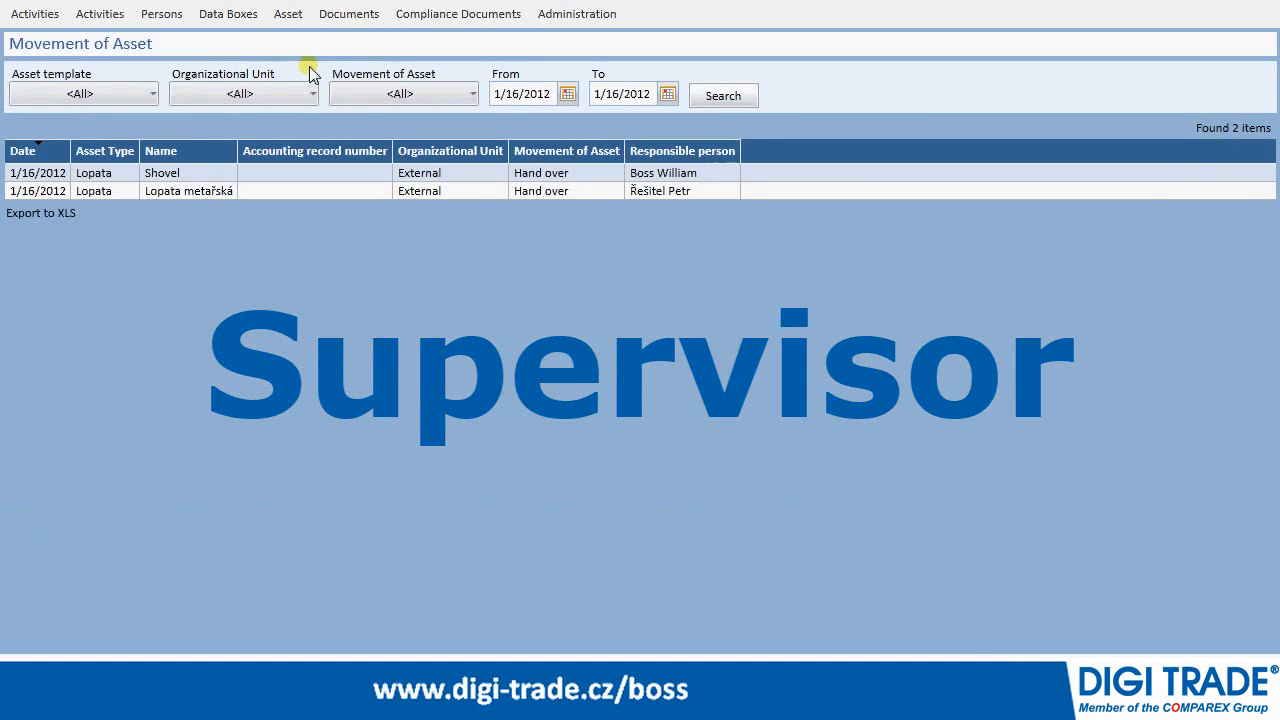
{"action": "left_click", "coordinate": [550, 94]}
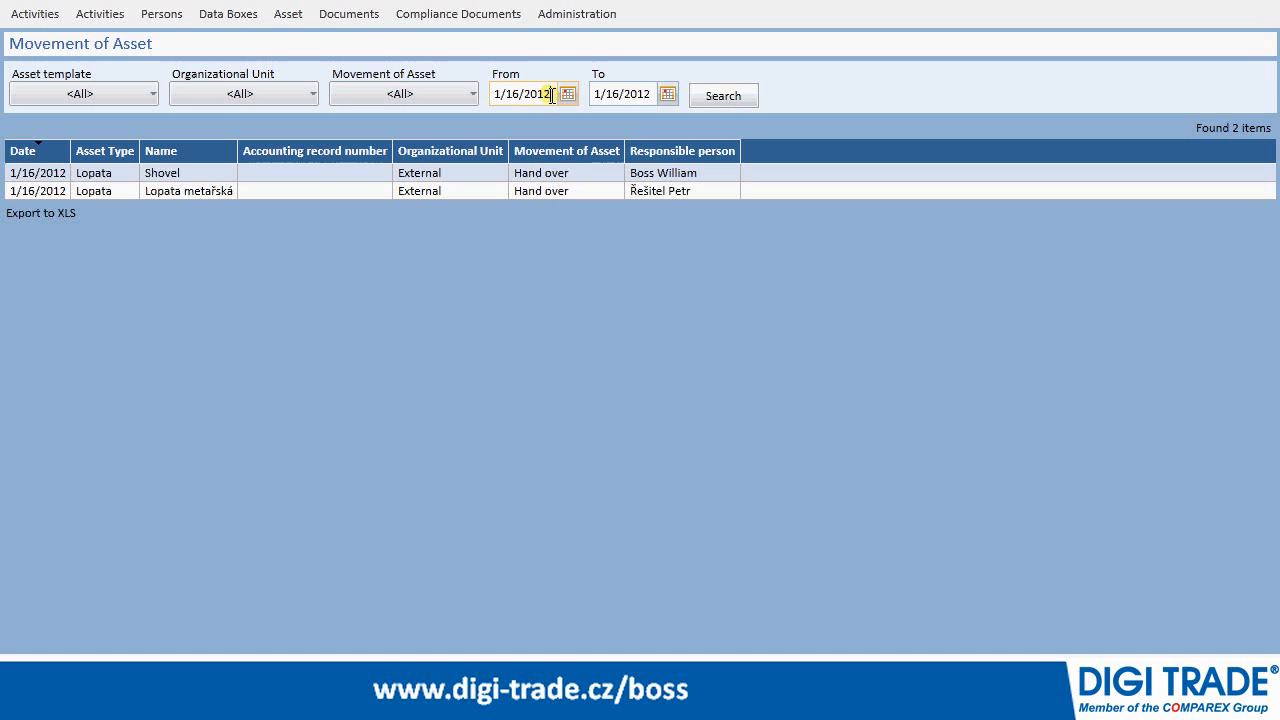
{"action": "left_click", "coordinate": [747, 98]}
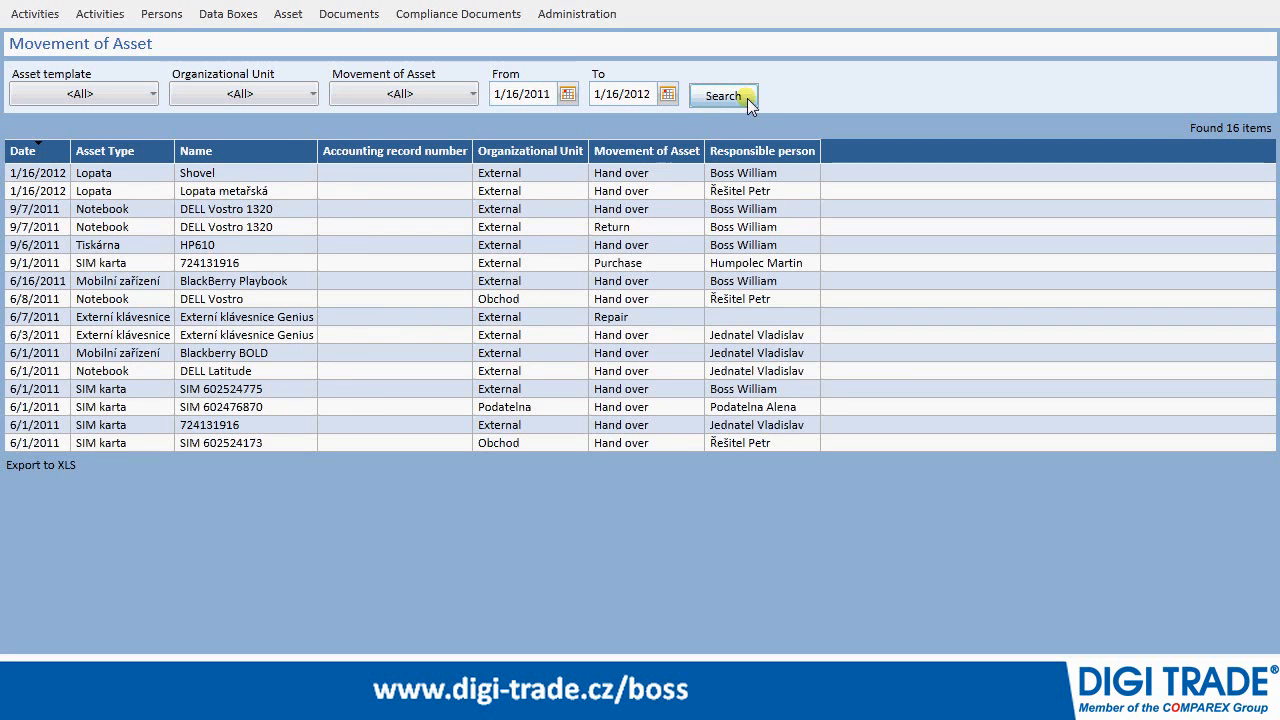